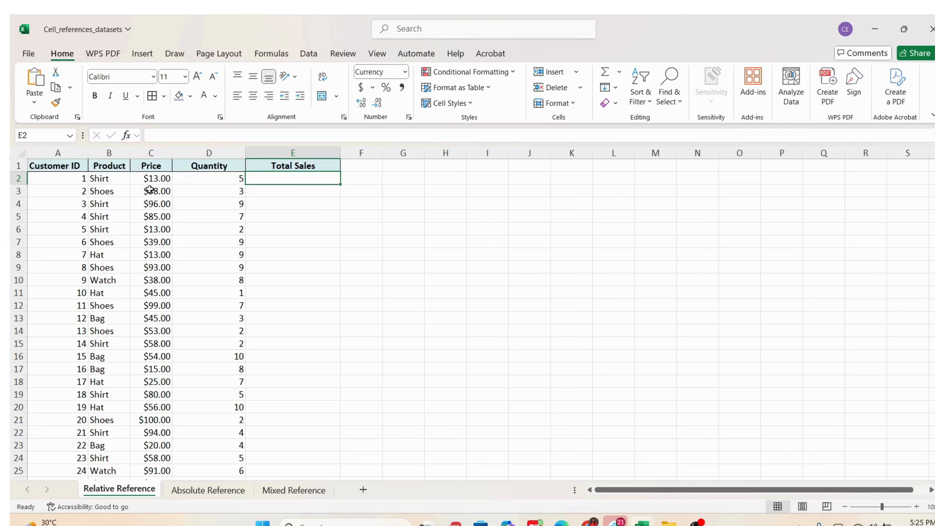
pyautogui.click(42, 152)
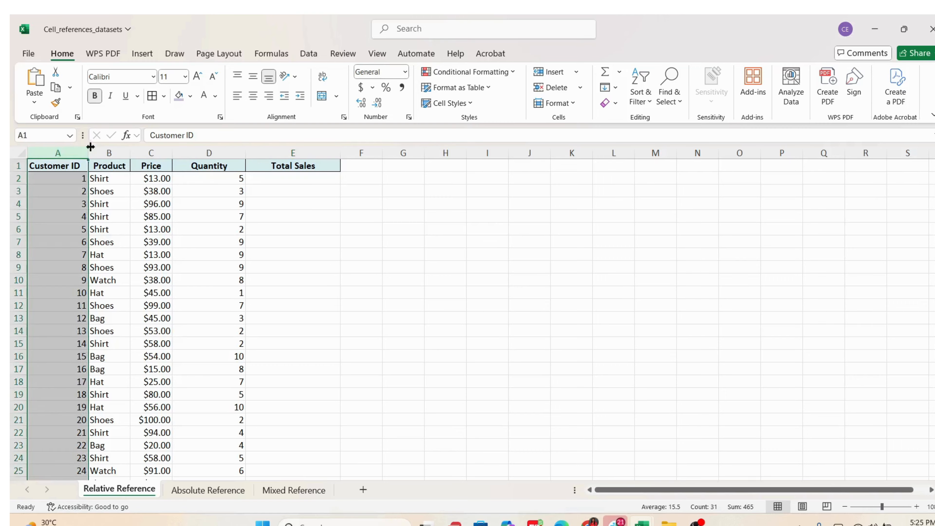
pyautogui.click(109, 152)
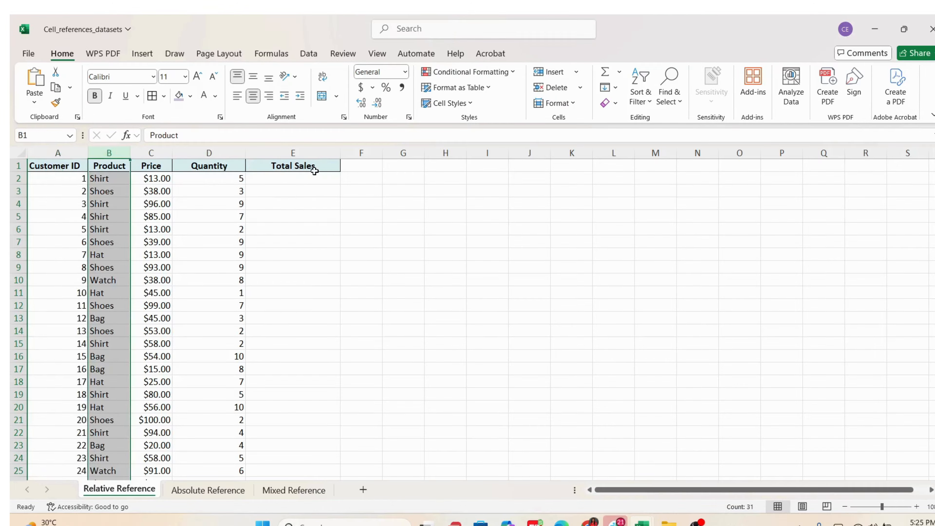
pyautogui.click(148, 181)
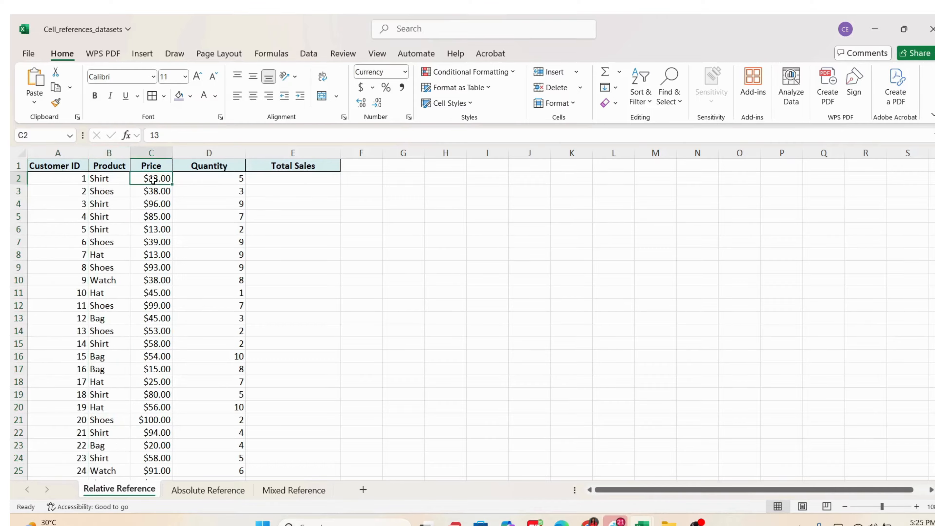
pyautogui.click(240, 181)
# - Calculate Total Sales in E2 with the formula =C2*D2 and fill it down the rest of the Total Sales column
pyautogui.click(299, 177)
pyautogui.write('=')
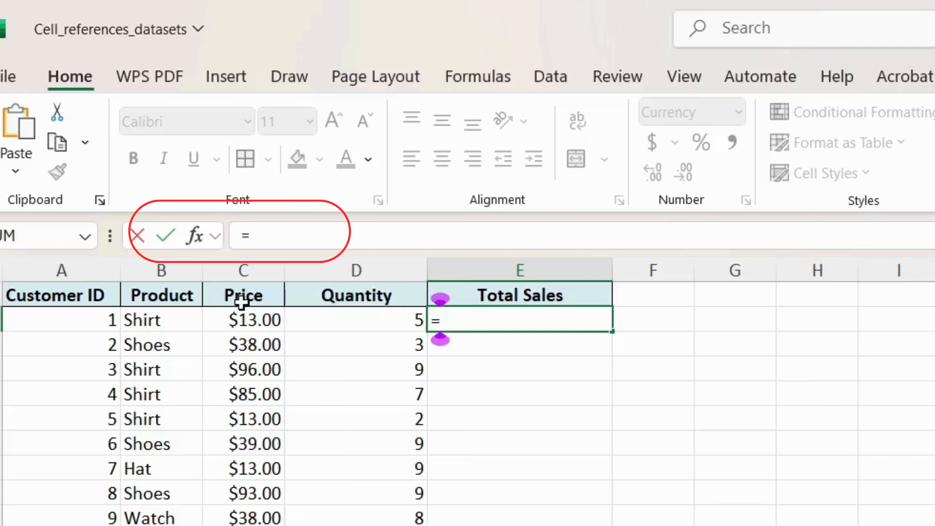
pyautogui.click(257, 322)
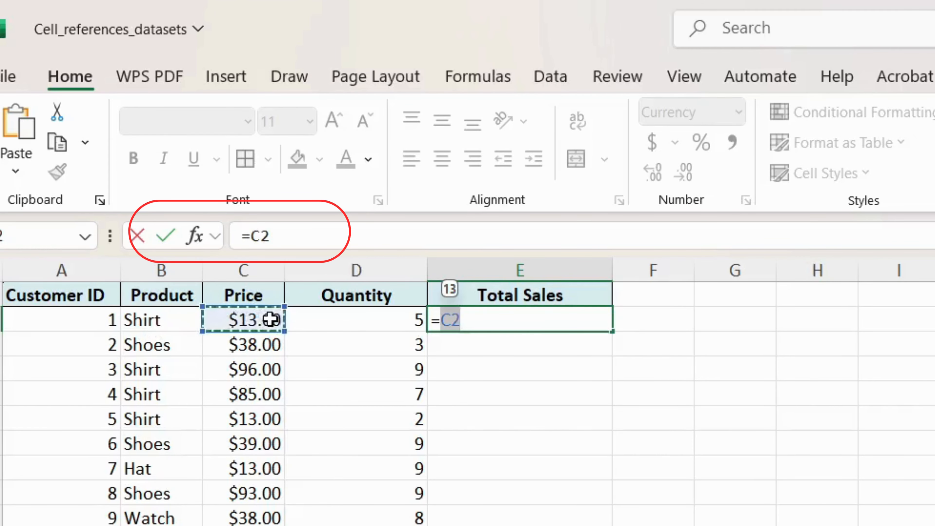
pyautogui.write('*')
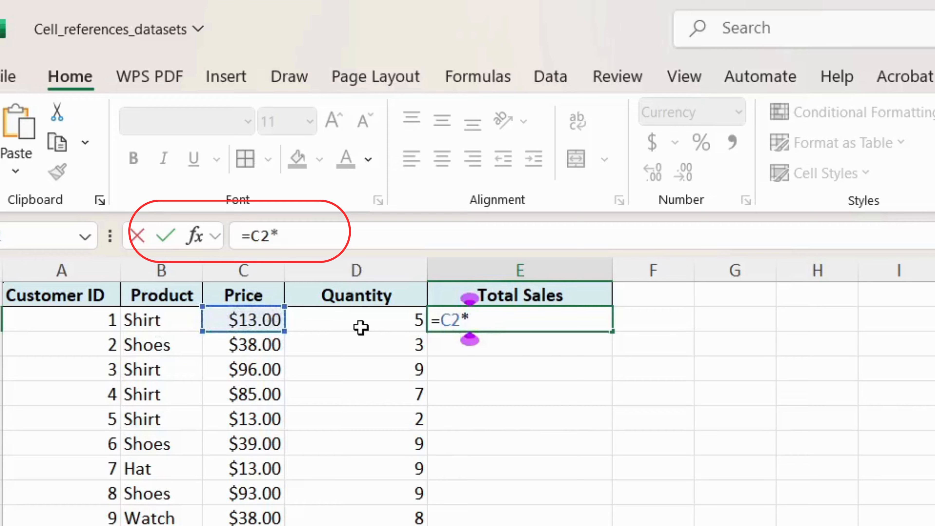
pyautogui.click(401, 326)
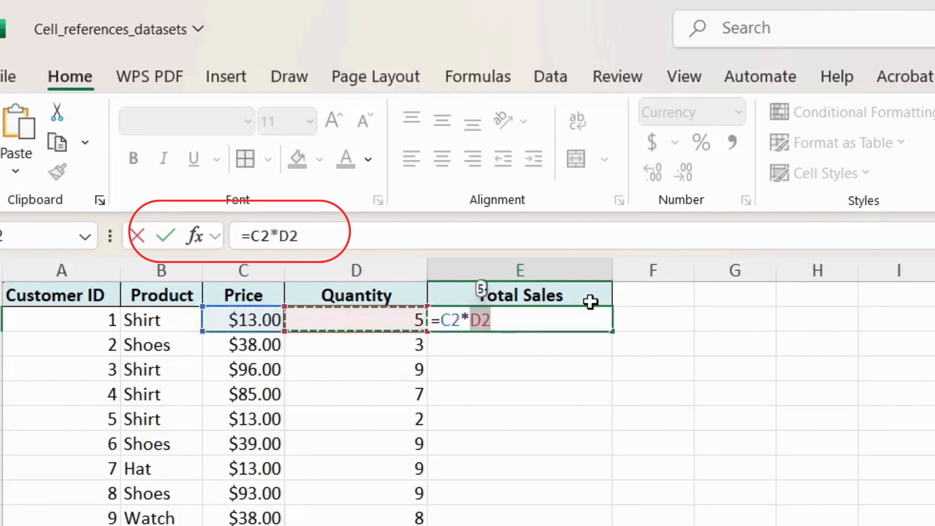
pyautogui.press('Return')
pyautogui.click(482, 319)
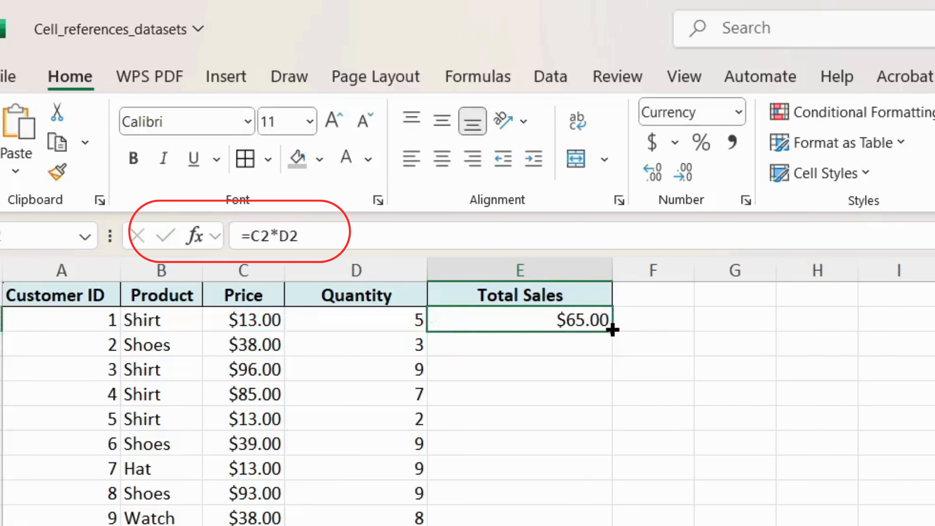
pyautogui.moveTo(612, 330); pyautogui.dragTo(611, 524)
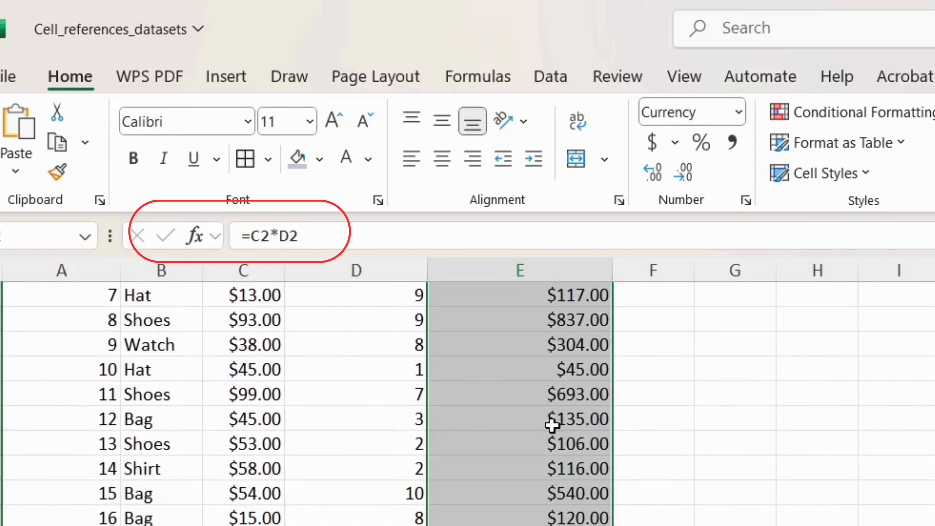
# - Examine the filled Total Sales formulas in cells such as E2, E3 and E4 to compare their row references
pyautogui.click(550, 424)
pyautogui.press('Up')
pyautogui.scroll(3, 551, 424)
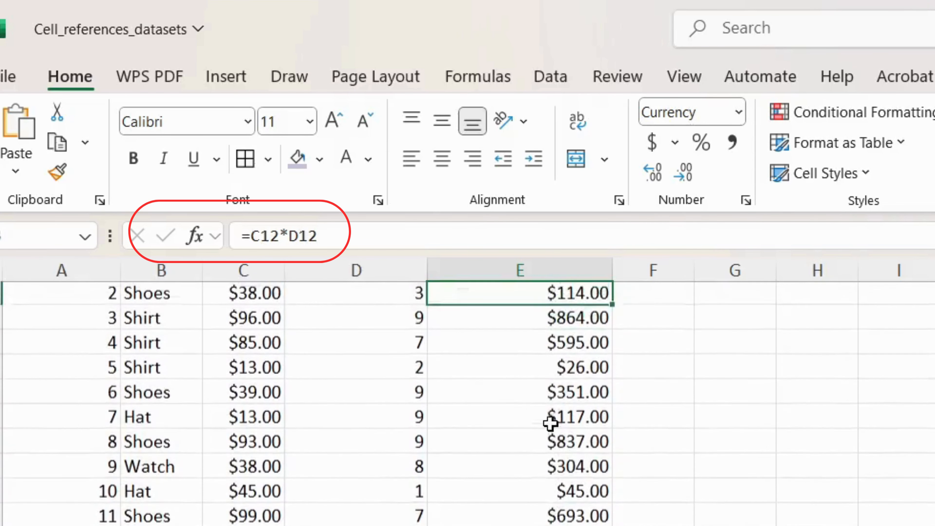
pyautogui.click(544, 319)
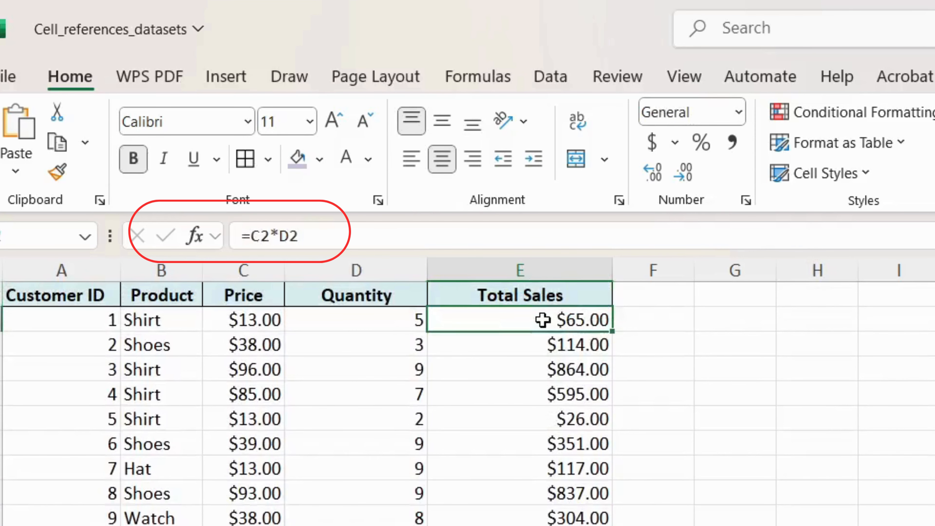
pyautogui.write('=')
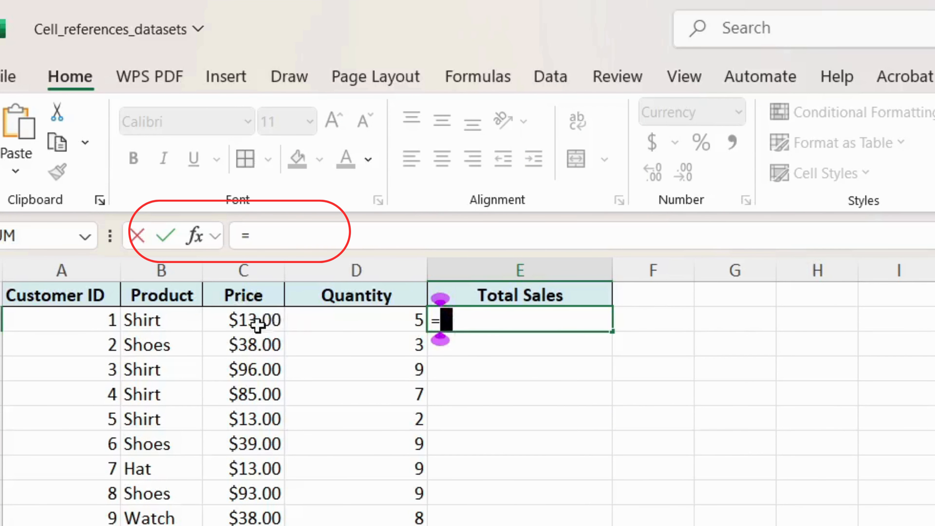
pyautogui.click(258, 327)
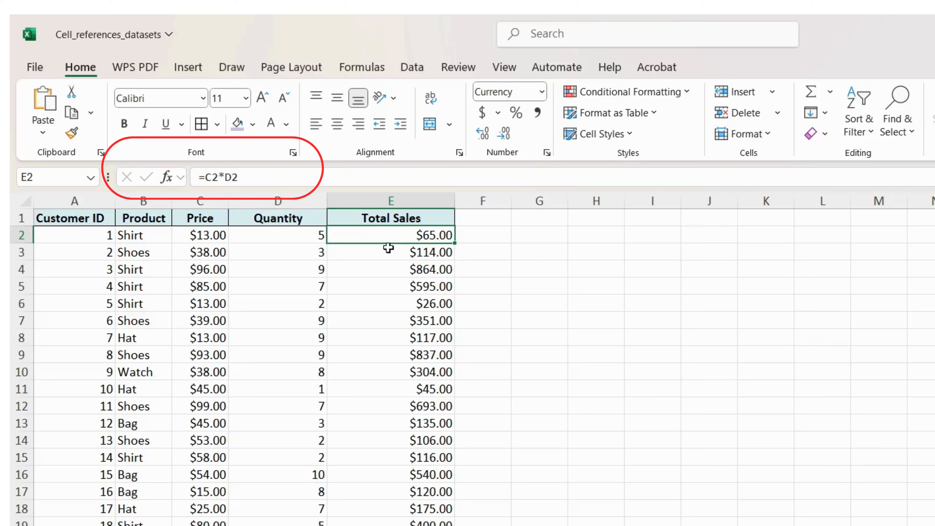
pyautogui.click(399, 255)
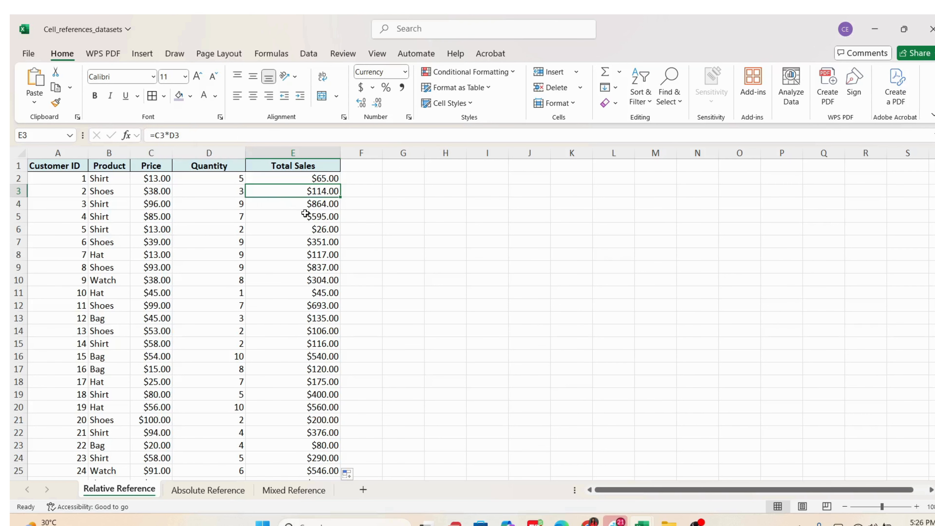
pyautogui.click(299, 203)
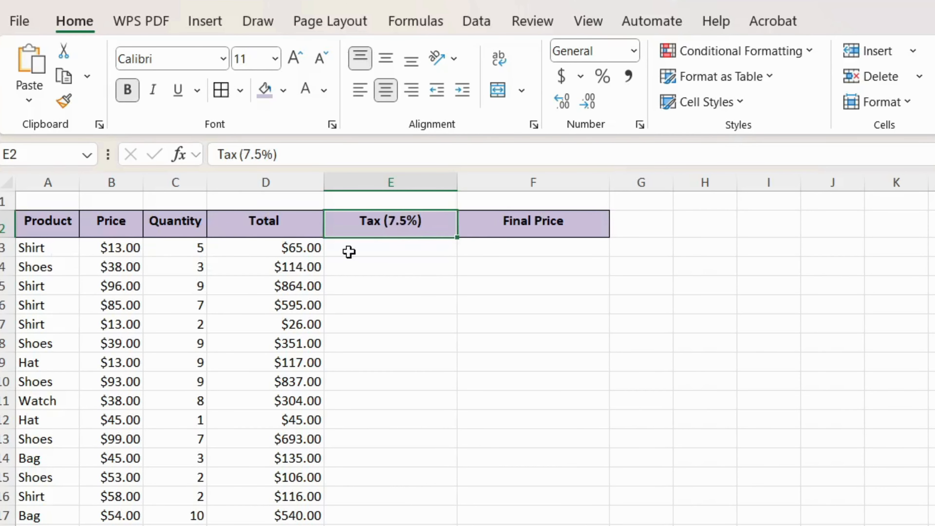
pyautogui.click(384, 250)
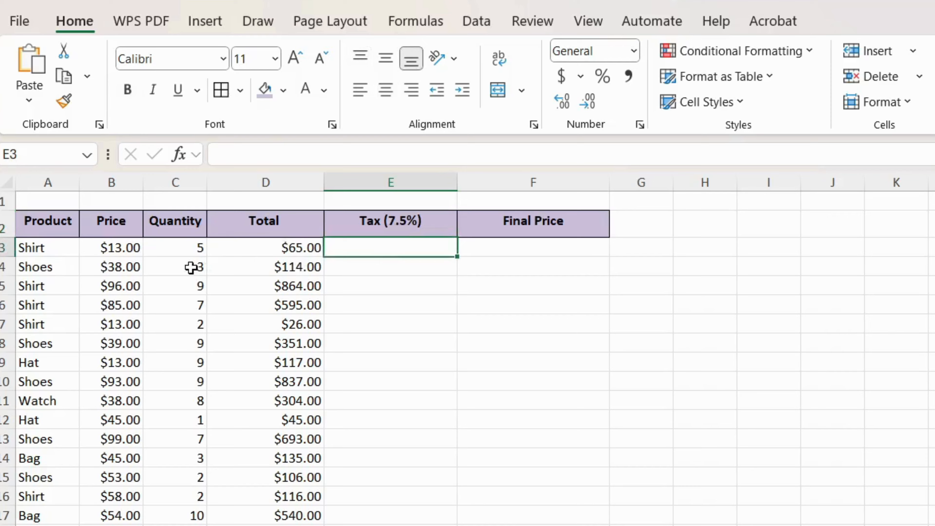
pyautogui.click(268, 249)
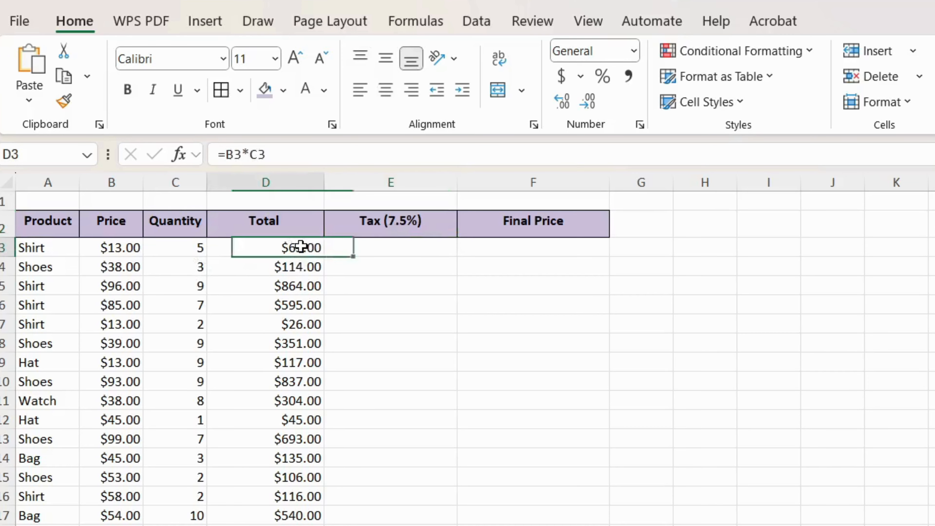
pyautogui.click(388, 248)
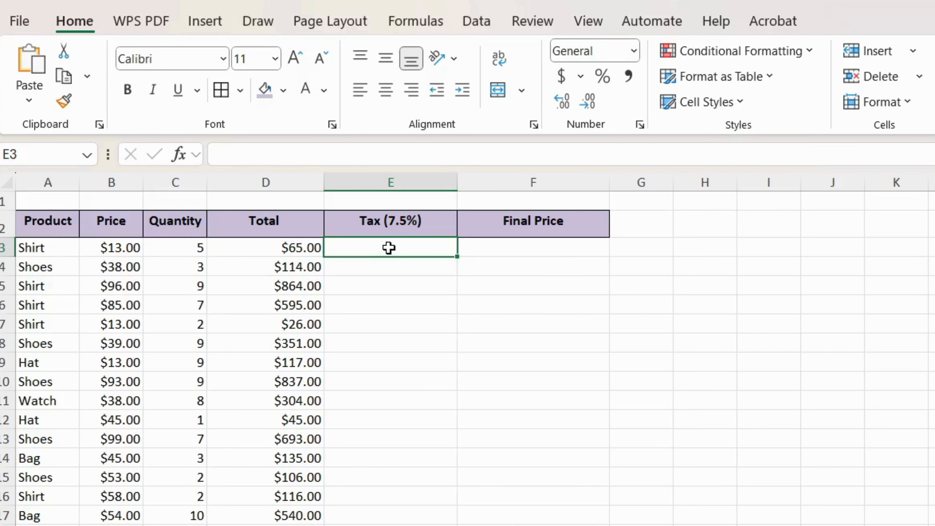
# - Enter the tax rate 7.5% in E1 above the Tax header and show it with one decimal place
pyautogui.click(359, 198)
pyautogui.write('7.5')
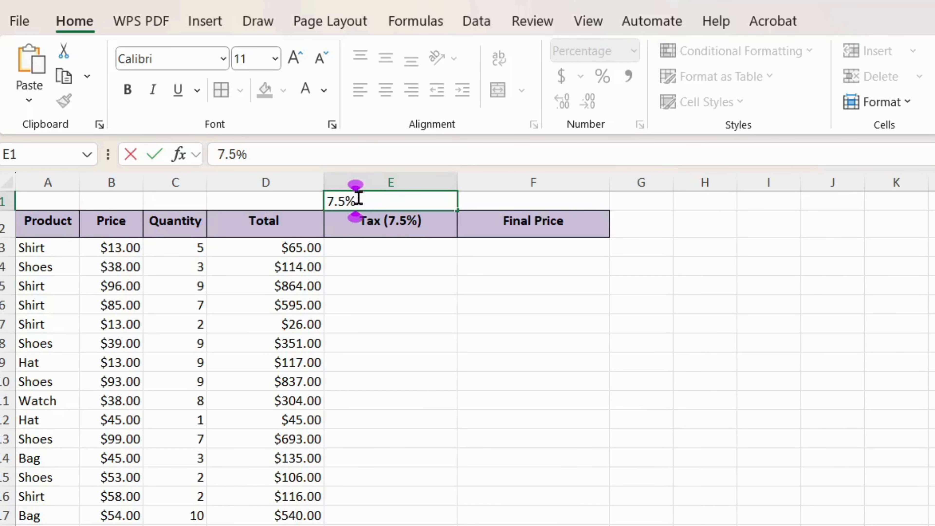
pyautogui.click(395, 247)
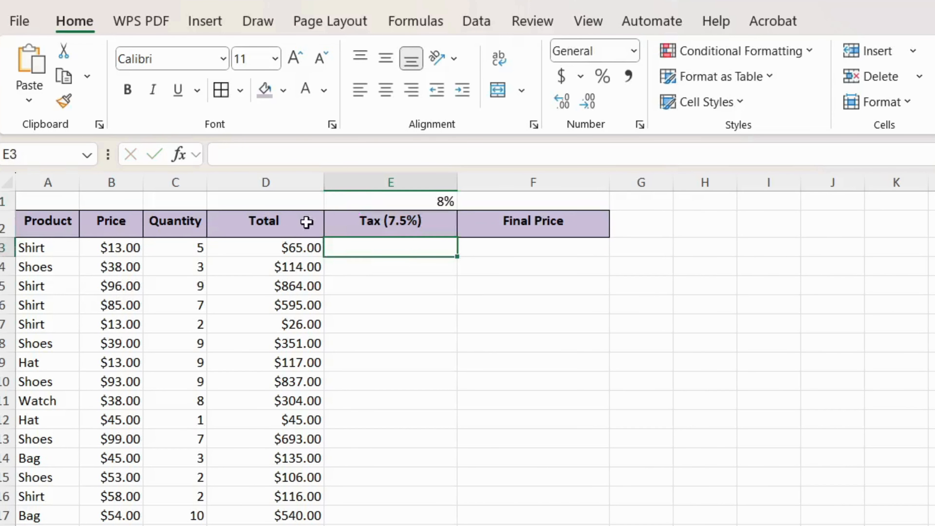
pyautogui.click(285, 247)
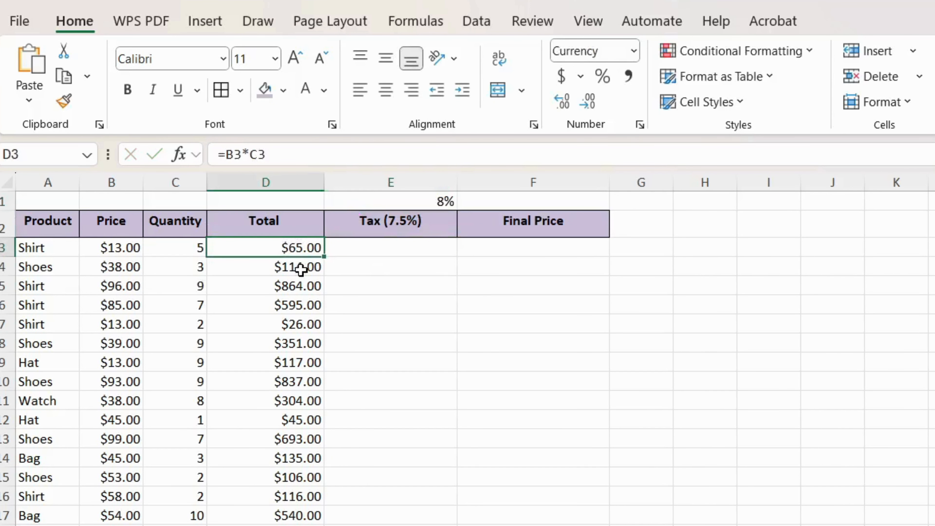
pyautogui.click(428, 200)
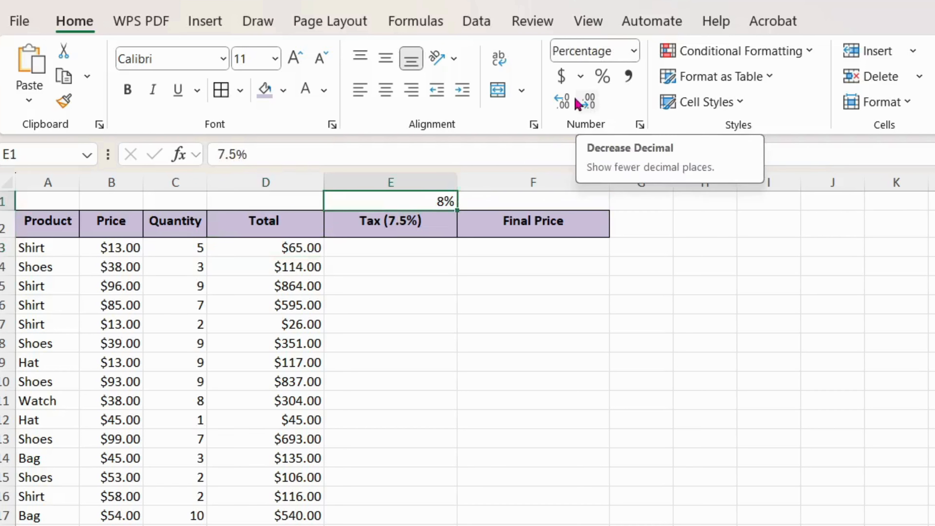
pyautogui.click(567, 103)
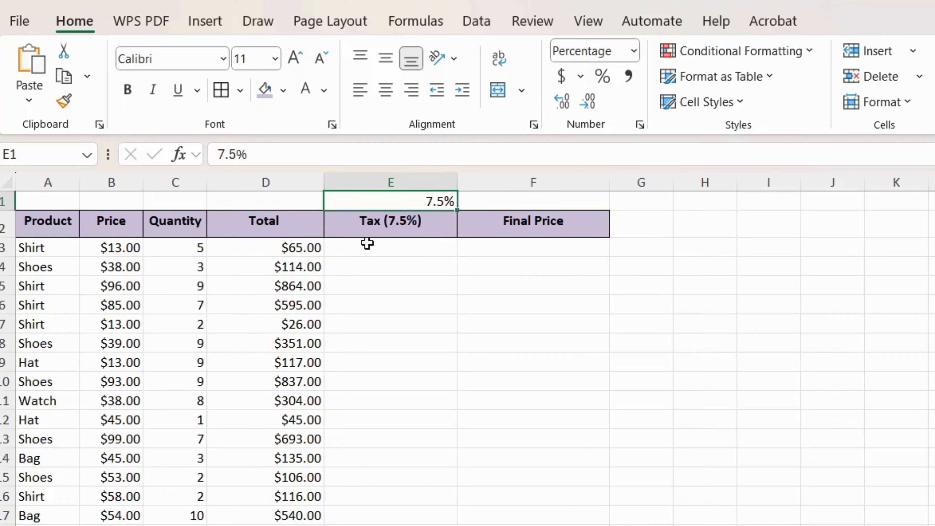
# - Calculate the first product's tax in E3 with the formula =D3*E1
pyautogui.click(378, 248)
pyautogui.write('=')
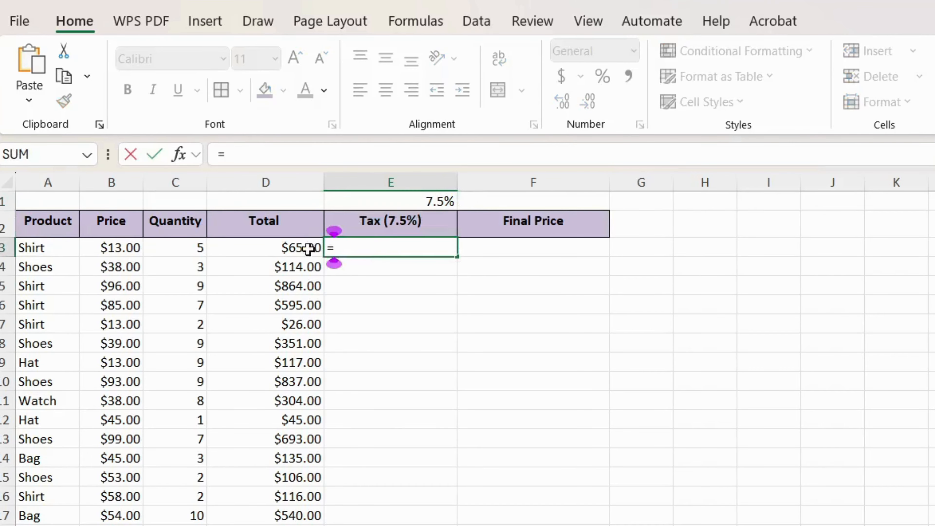
pyautogui.click(294, 248)
pyautogui.write('*')
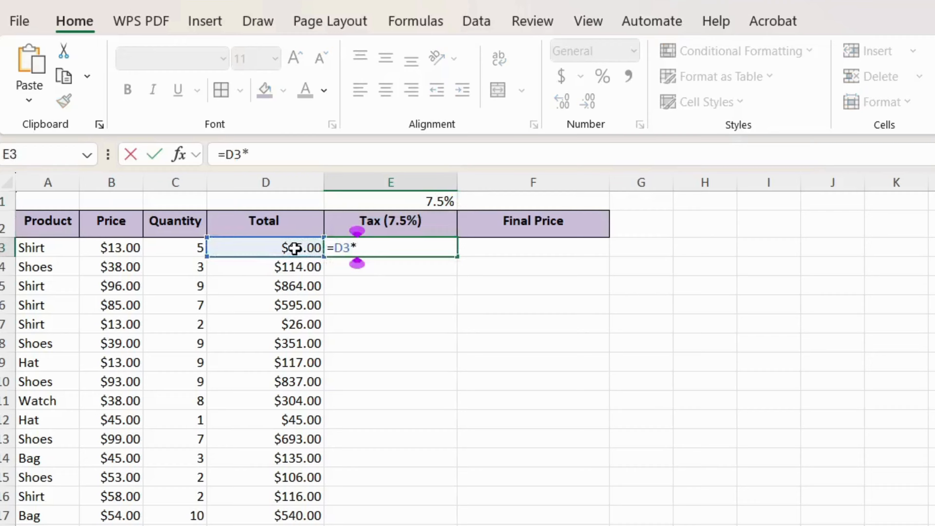
pyautogui.click(444, 201)
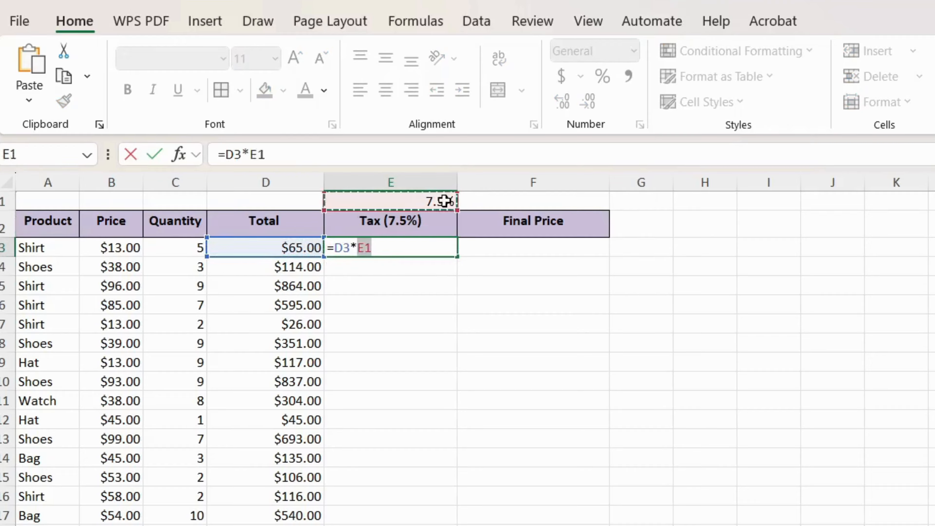
pyautogui.press('Return')
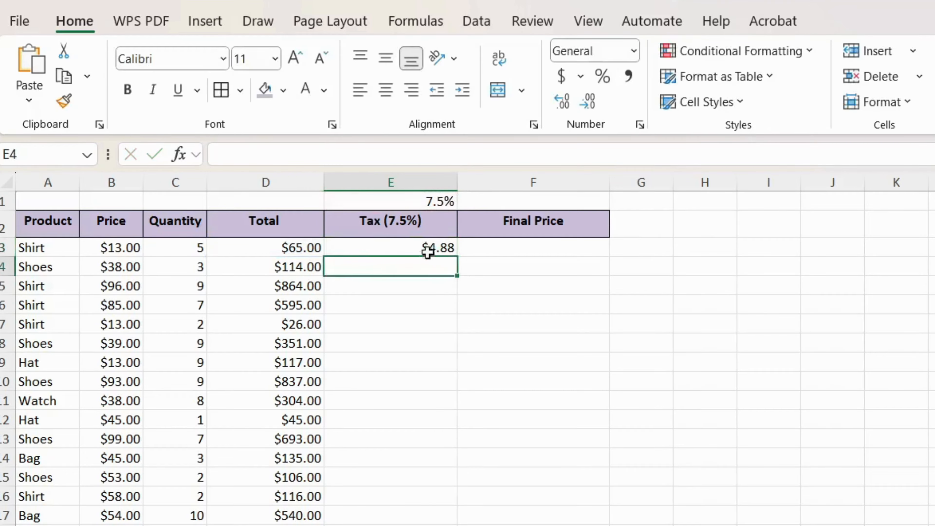
# - Fill the tax formula from E3 down through E7
pyautogui.click(405, 245)
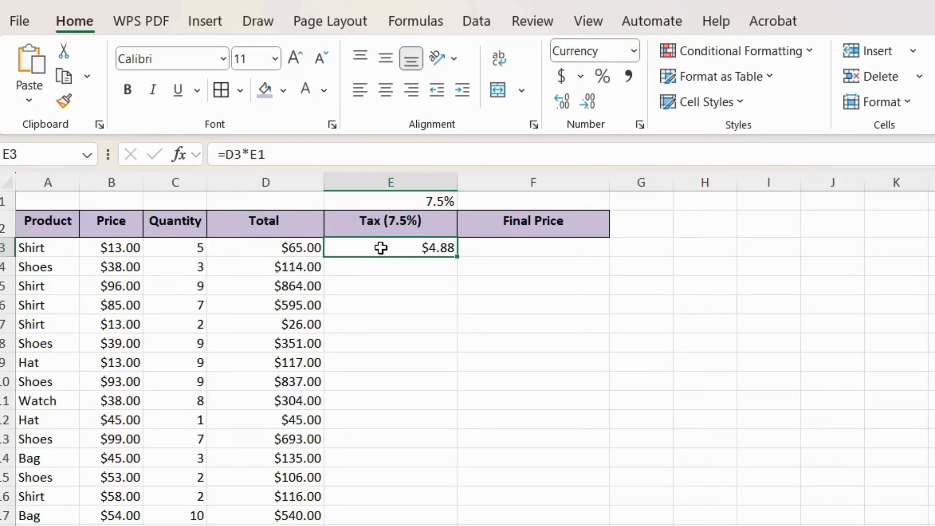
pyautogui.click(436, 262)
pyautogui.click(414, 248)
pyautogui.moveTo(457, 256); pyautogui.dragTo(457, 336)
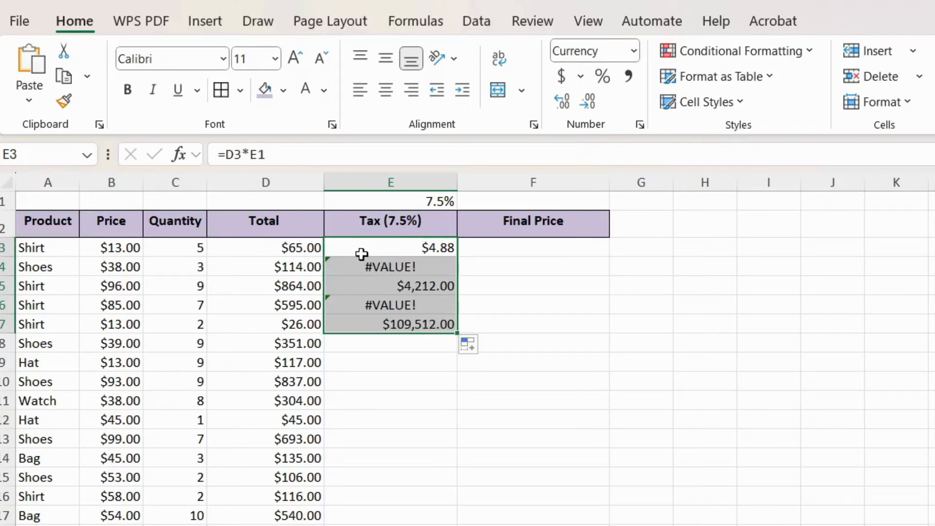
# - Lock the tax rate reference in E3 as absolute so that the formula reads =D3*$E$1
pyautogui.click(446, 266)
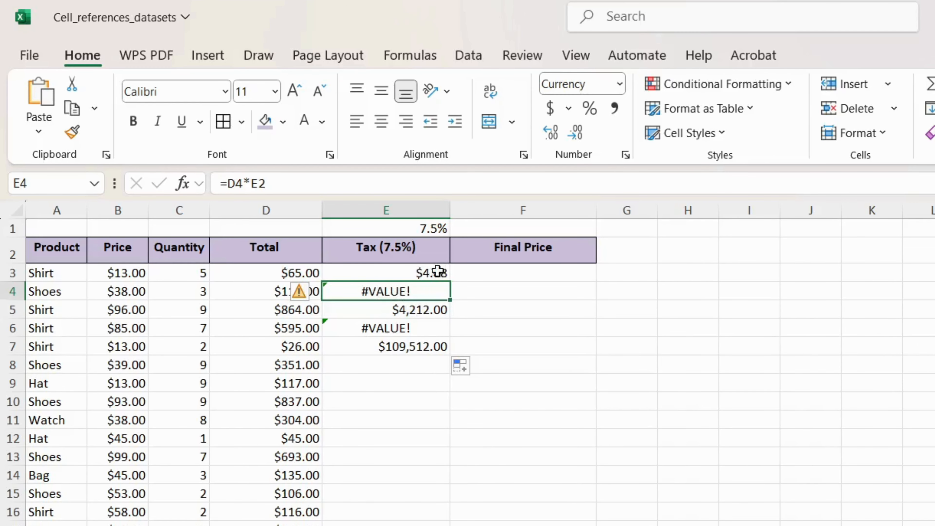
pyautogui.click(448, 246)
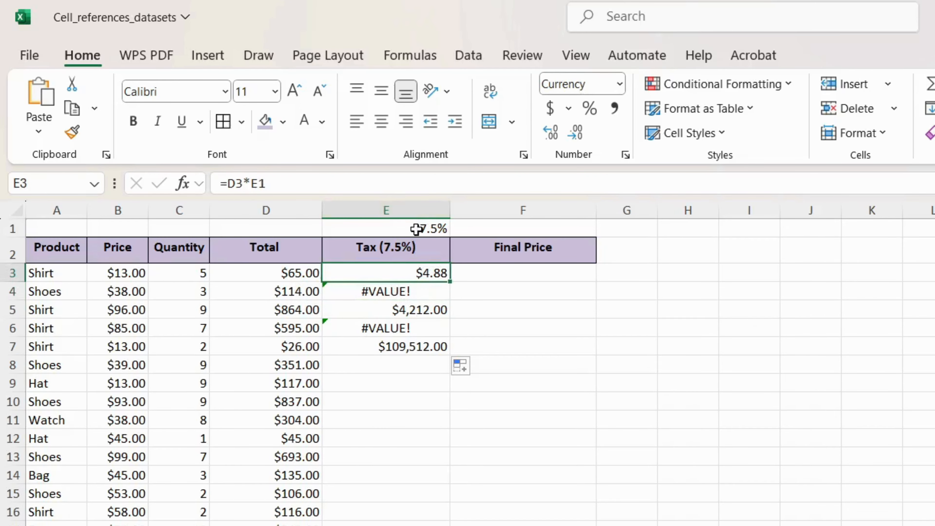
pyautogui.click(429, 225)
pyautogui.click(429, 273)
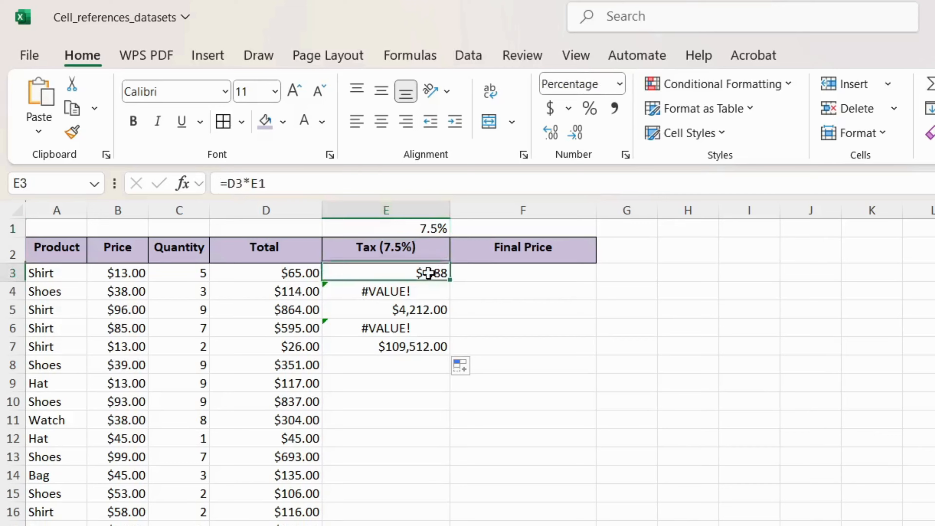
pyautogui.click(259, 183)
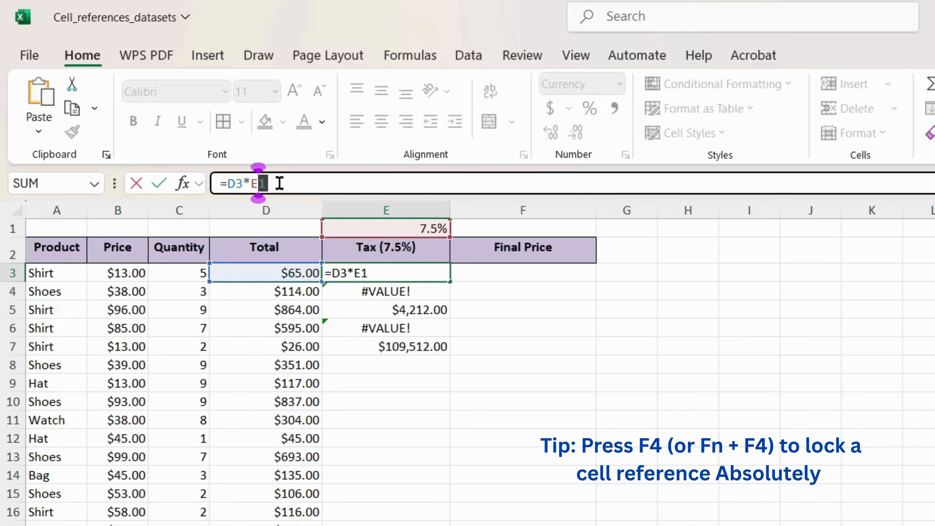
pyautogui.press('F4')
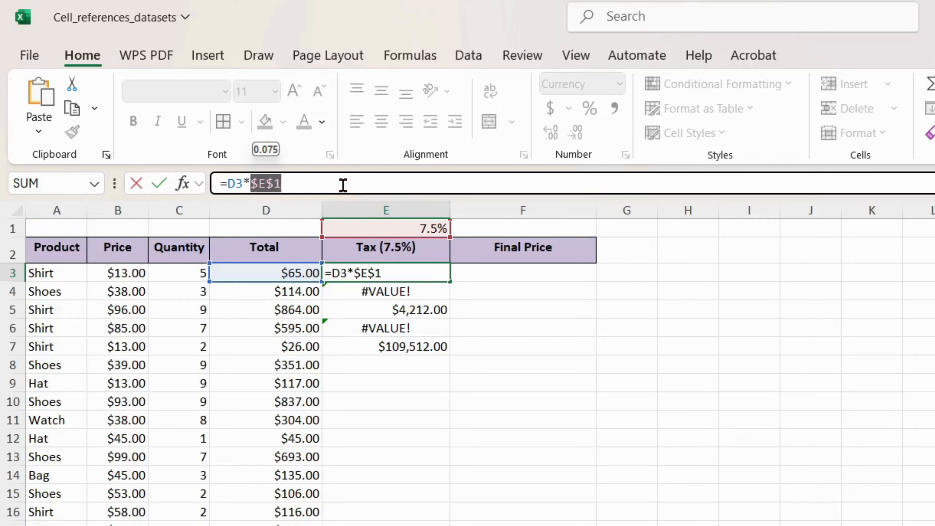
pyautogui.press('Return')
pyautogui.click(397, 274)
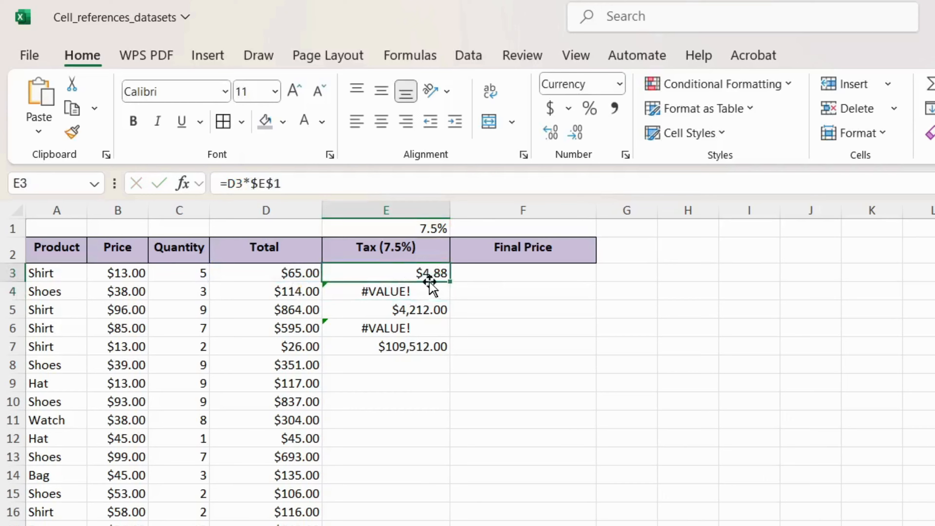
# - Fill the tax formula with the locked rate from E3 down through the rest of the Tax column
pyautogui.doubleClick(447, 281)
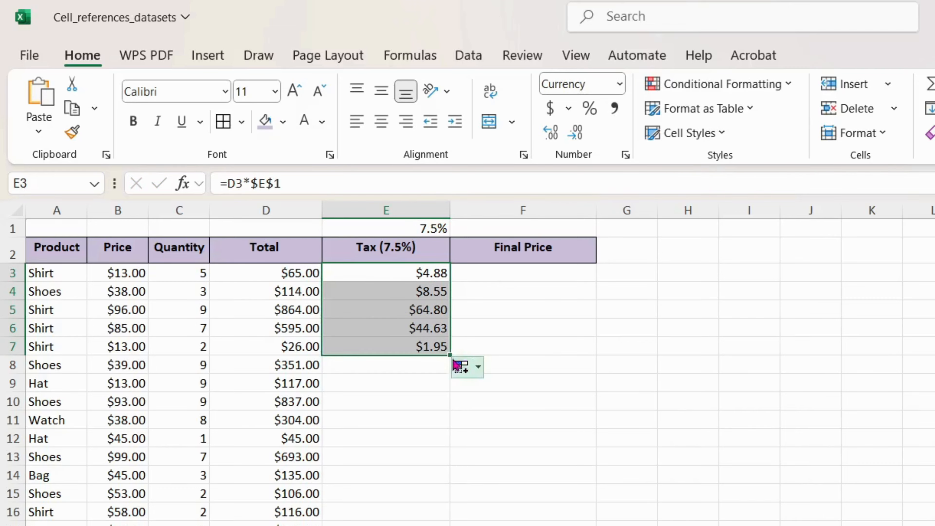
pyautogui.moveTo(450, 355); pyautogui.dragTo(450, 521)
pyautogui.click(414, 300)
pyautogui.click(412, 290)
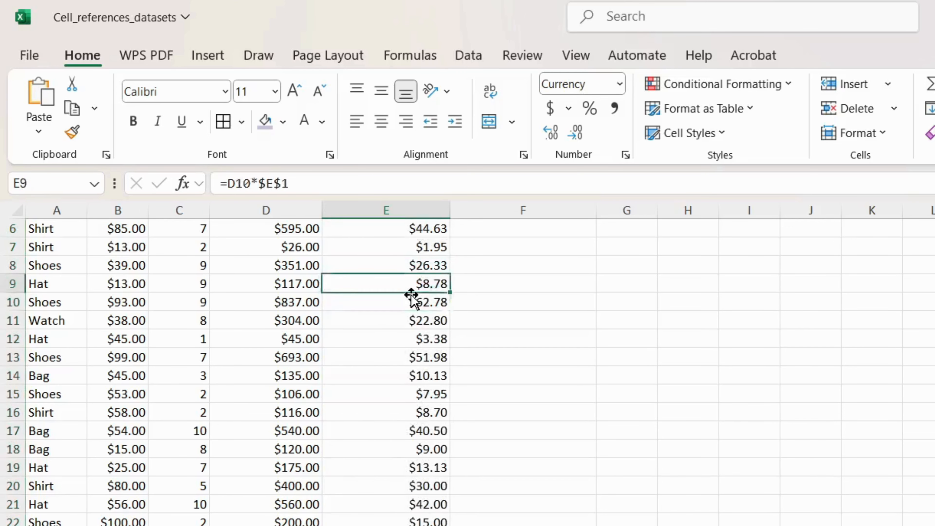
# - Examine the formulas in the Tax column cell by cell up to E3, comparing their row references with the locked rate reference
pyautogui.press('Up')
pyautogui.press('Up')
pyautogui.press('Up')
pyautogui.press('Up')
pyautogui.press('Up')
pyautogui.press('Up')
pyautogui.press('Up')
pyautogui.press('Down')
pyautogui.press('Down')
pyautogui.click(398, 277)
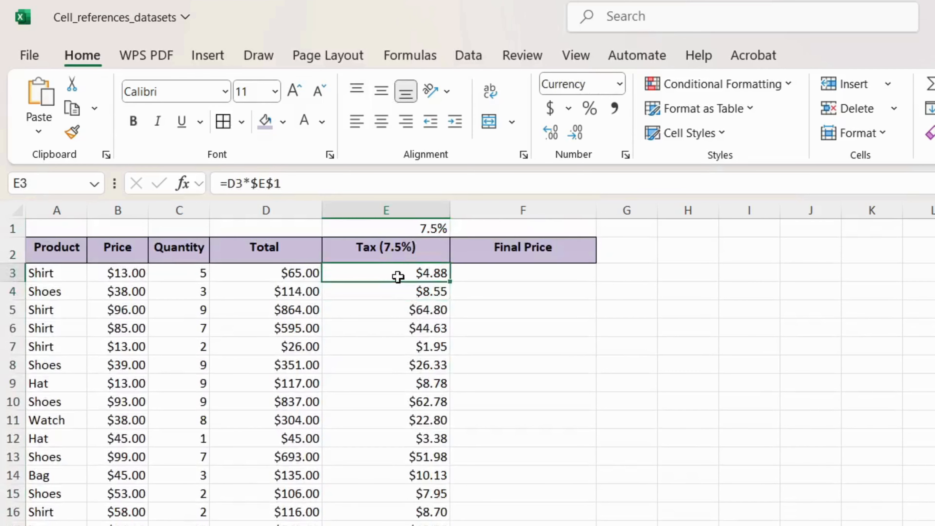
# - Try copying the tax formula from E3 across into F3 and clear F3 again
pyautogui.moveTo(450, 282); pyautogui.dragTo(597, 273)
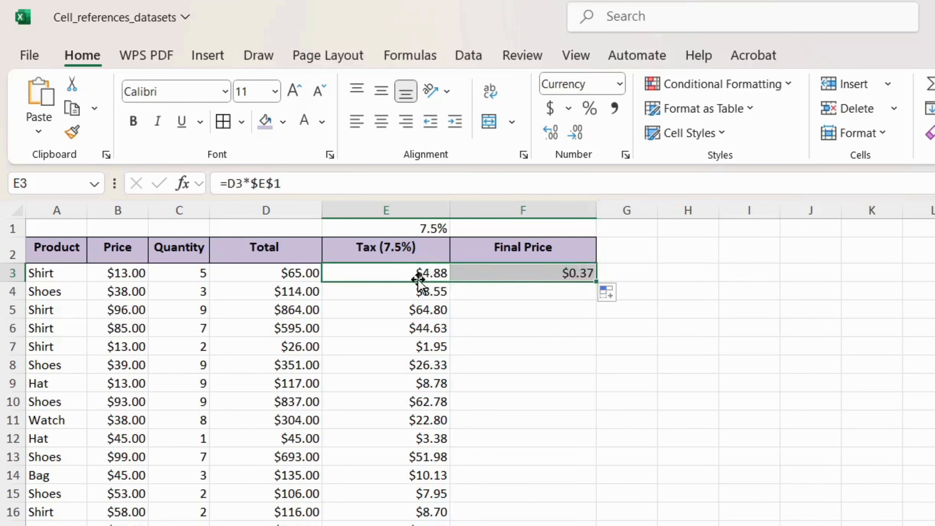
pyautogui.click(531, 274)
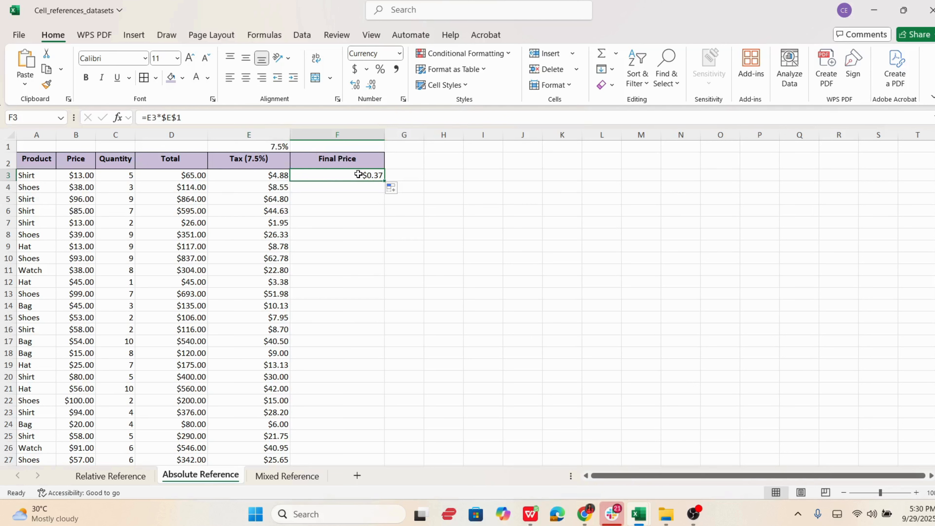
pyautogui.press('BackSpace')
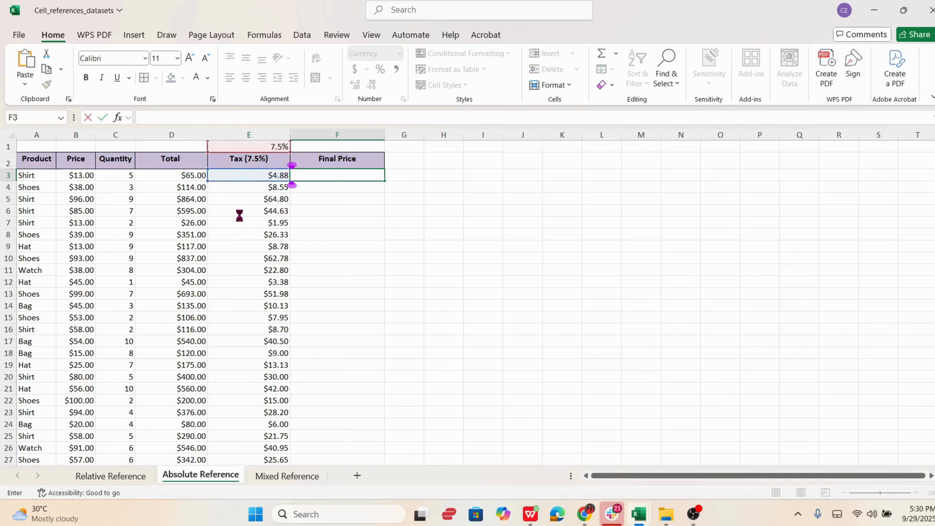
pyautogui.click(239, 215)
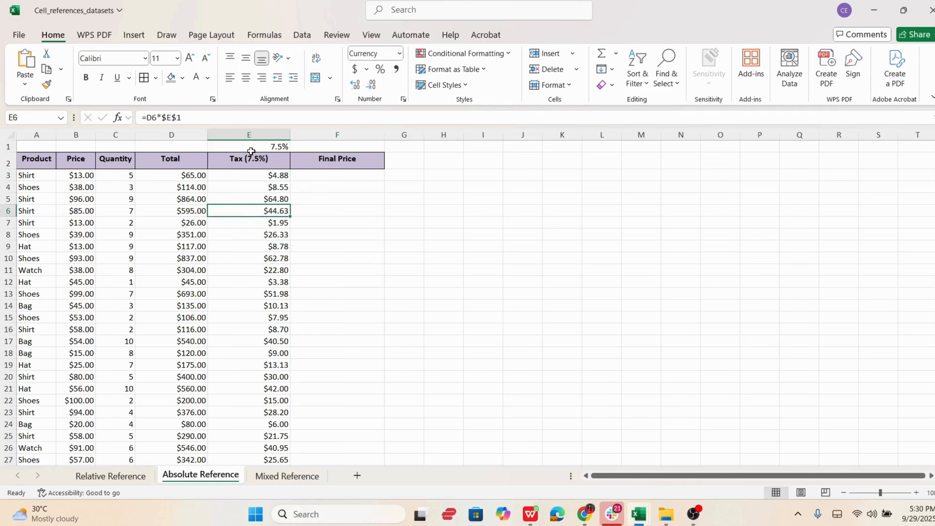
# - Calculate the first product's final price in F3 with the formula =D3+E3
pyautogui.click(268, 177)
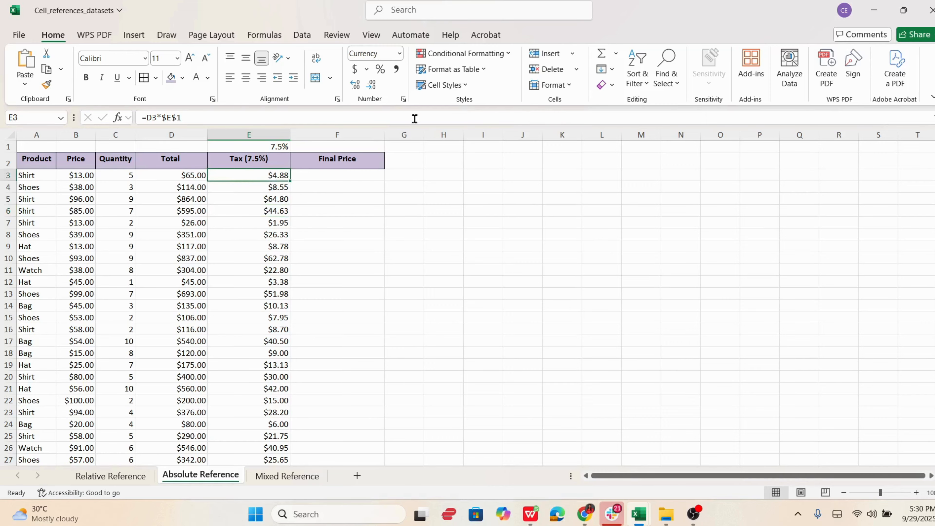
pyautogui.click(346, 175)
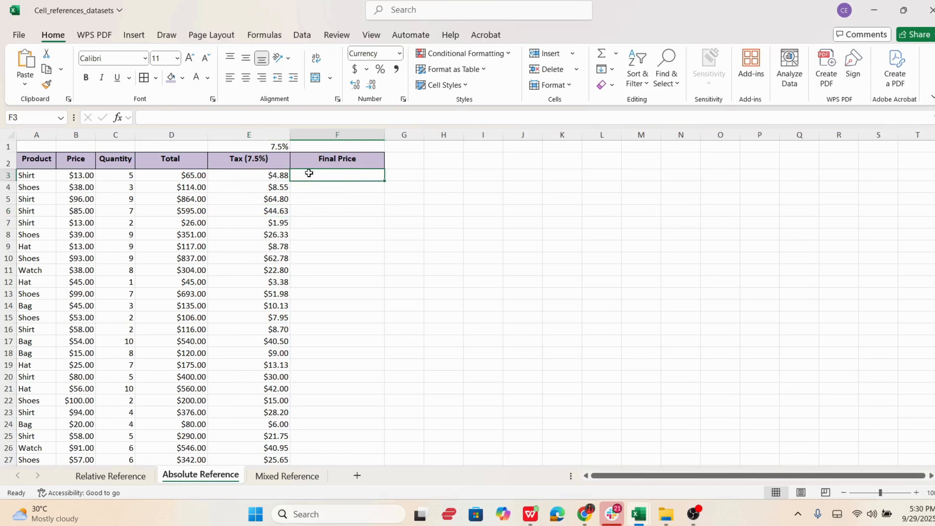
pyautogui.click(180, 175)
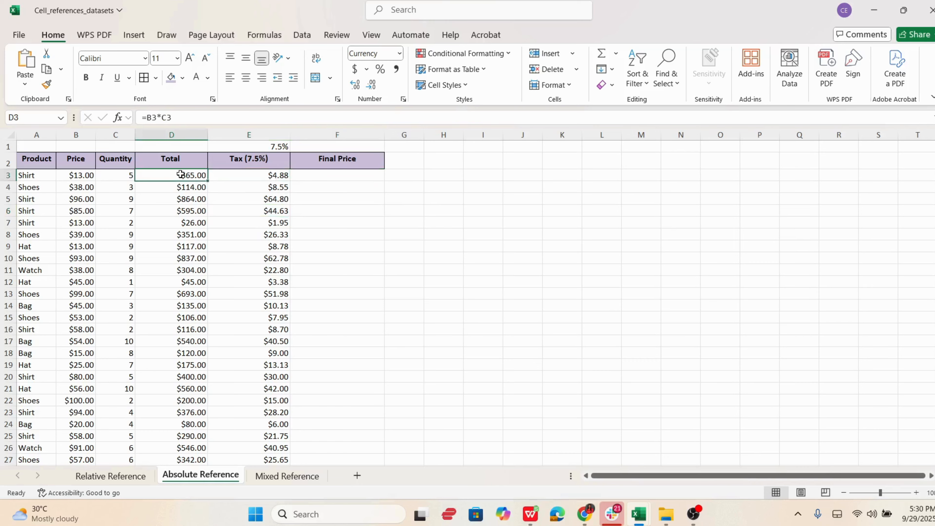
pyautogui.click(278, 177)
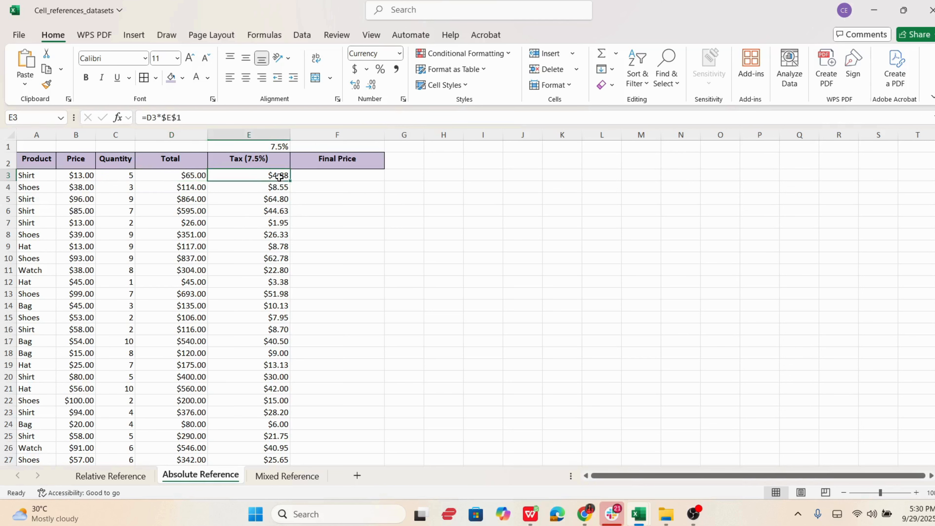
pyautogui.click(318, 174)
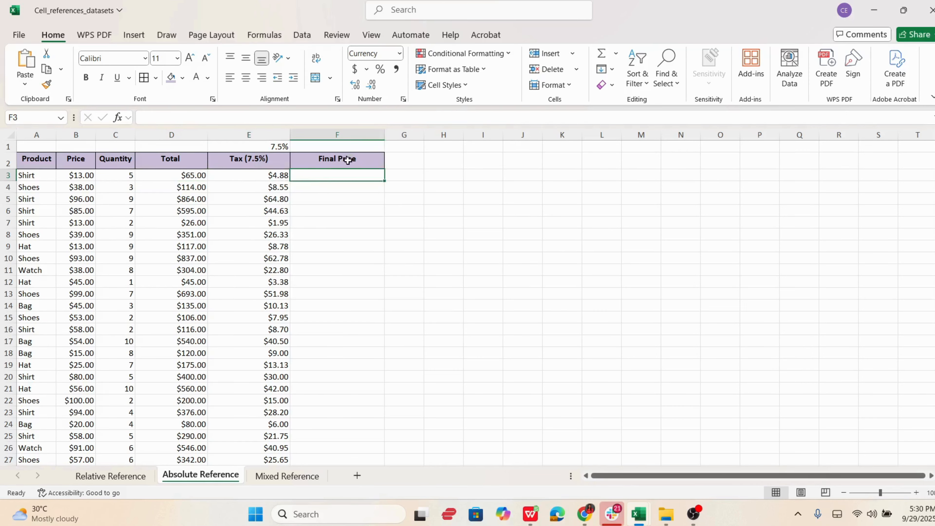
pyautogui.doubleClick(356, 177)
pyautogui.write('=')
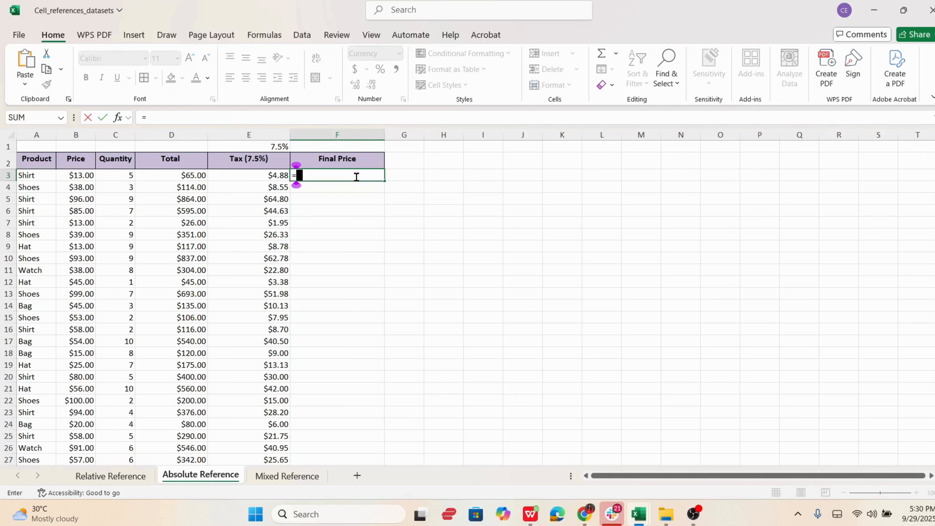
pyautogui.click(176, 172)
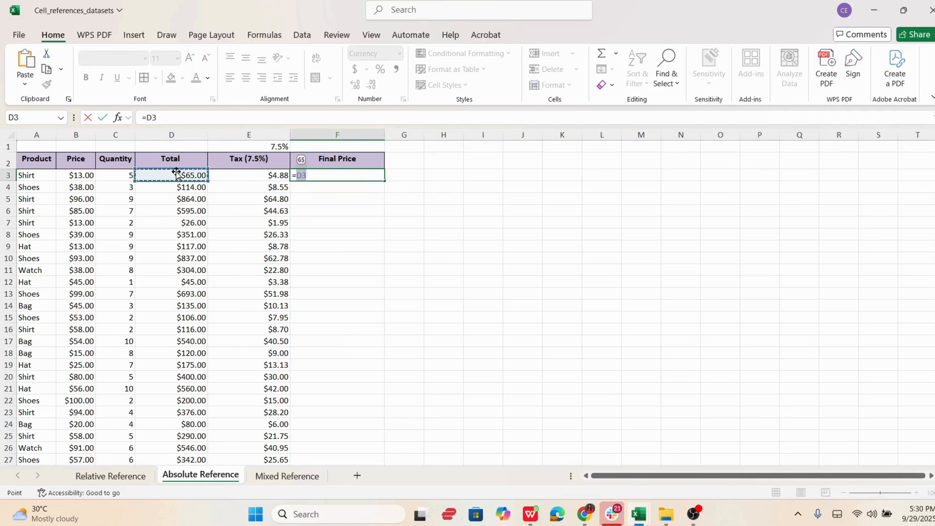
pyautogui.write('+')
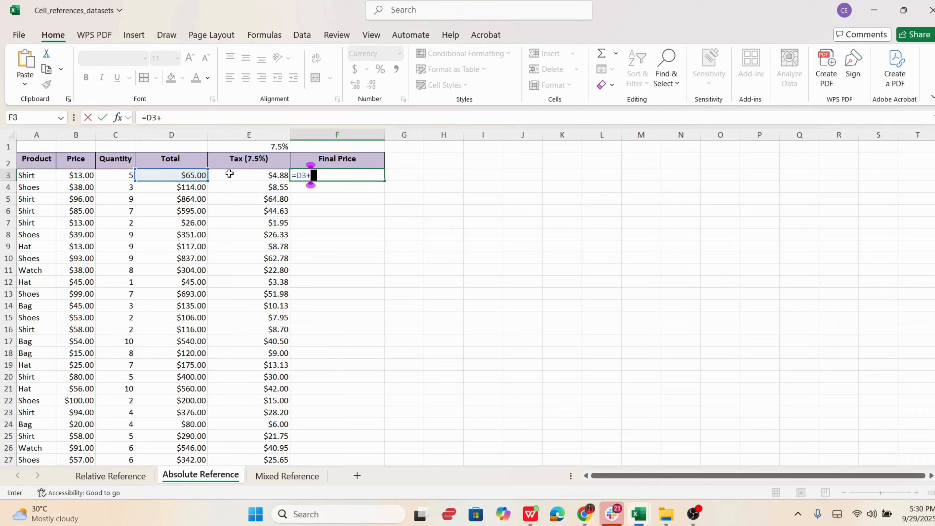
pyautogui.click(243, 179)
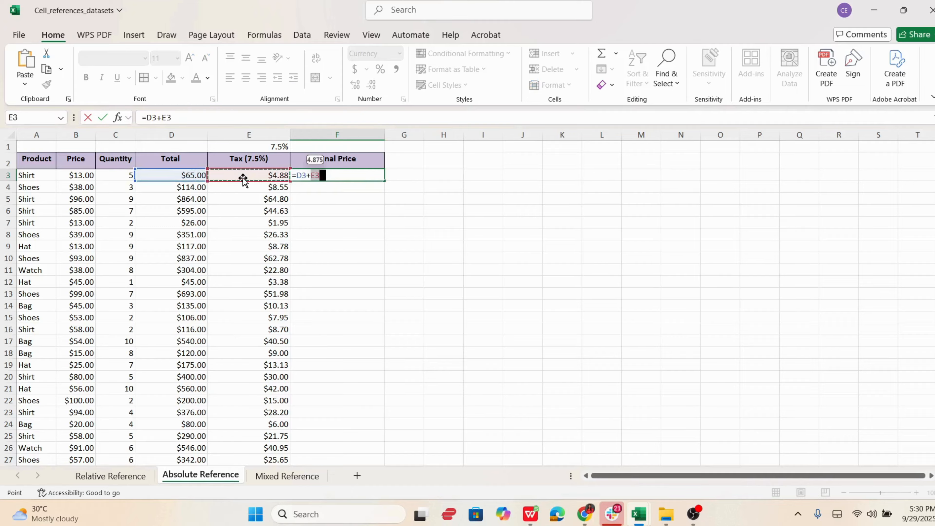
pyautogui.press('Return')
# - Fill the final price formula from F3 down the Final Price column and check the copied formulas
pyautogui.click(349, 176)
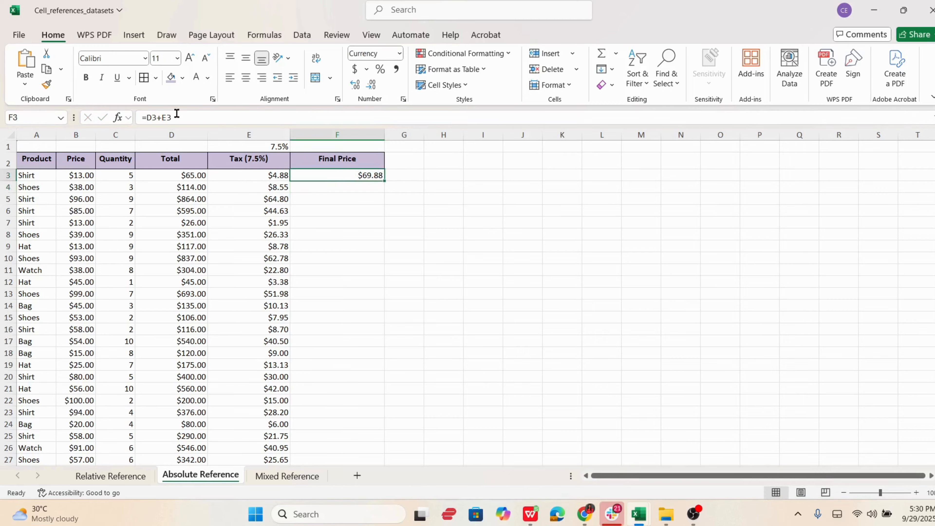
pyautogui.click(383, 183)
pyautogui.doubleClick(383, 181)
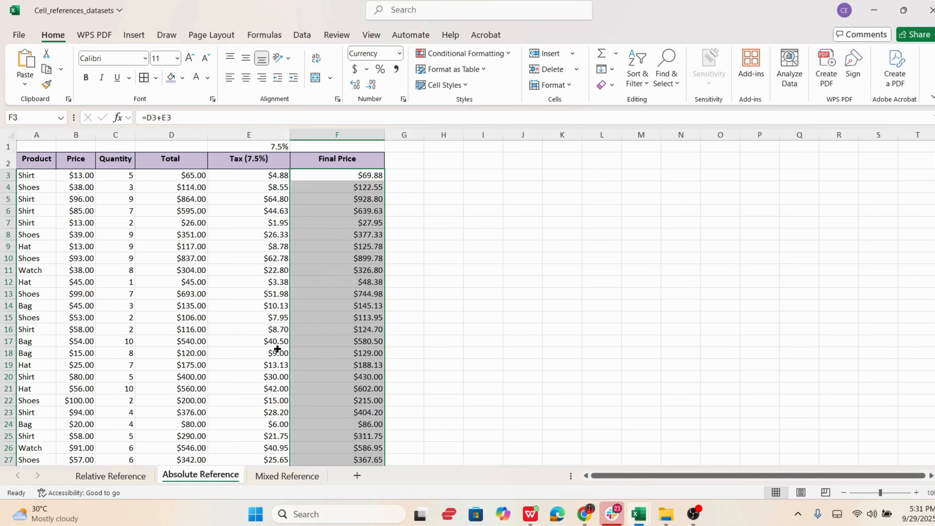
pyautogui.click(361, 197)
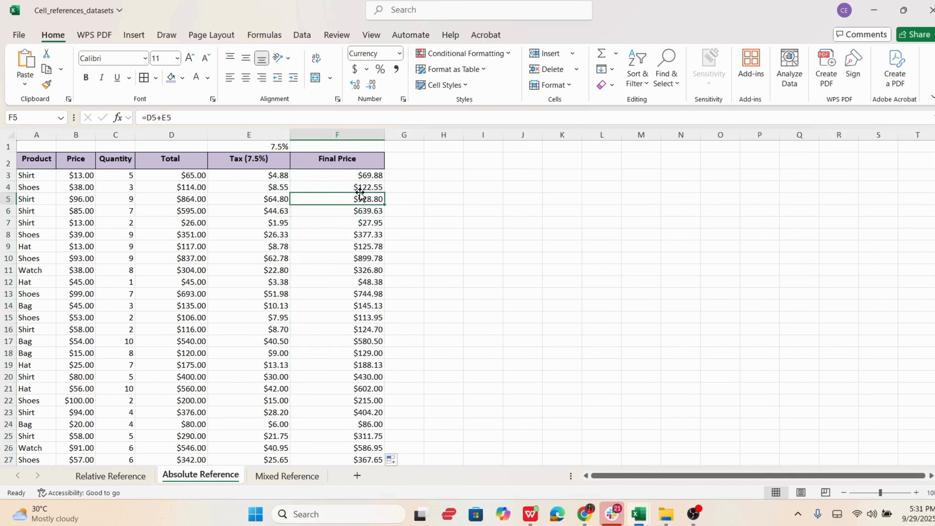
pyautogui.click(361, 234)
pyautogui.click(261, 180)
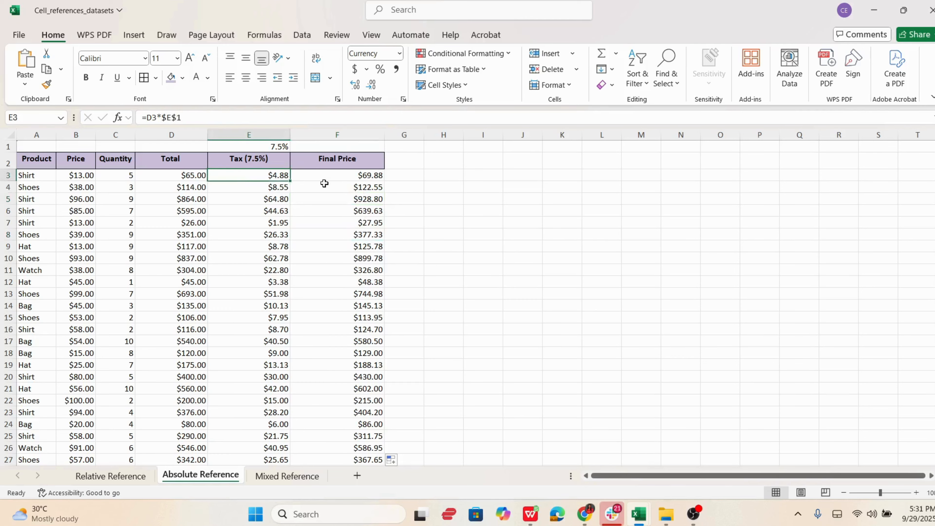
pyautogui.click(256, 221)
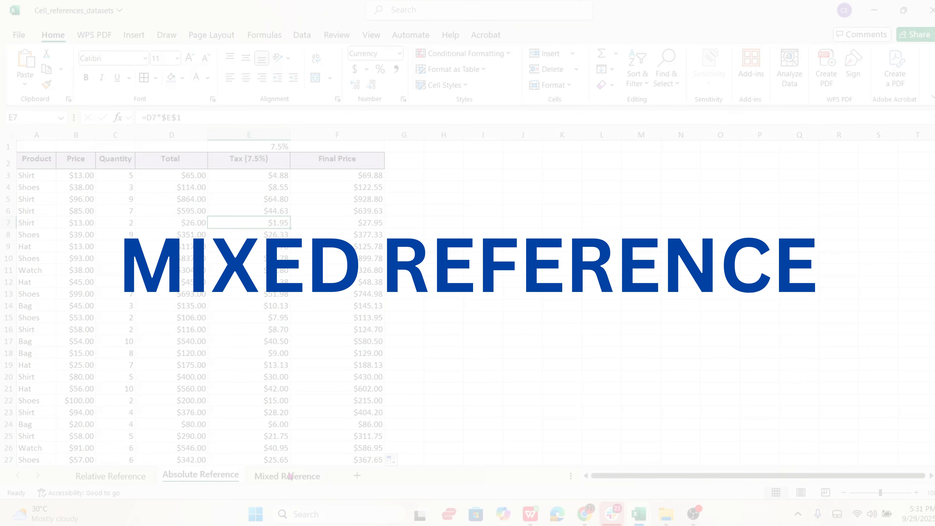
# - Open the Mixed Reference sheet and examine its monthly total earnings and month headers
pyautogui.click(287, 475)
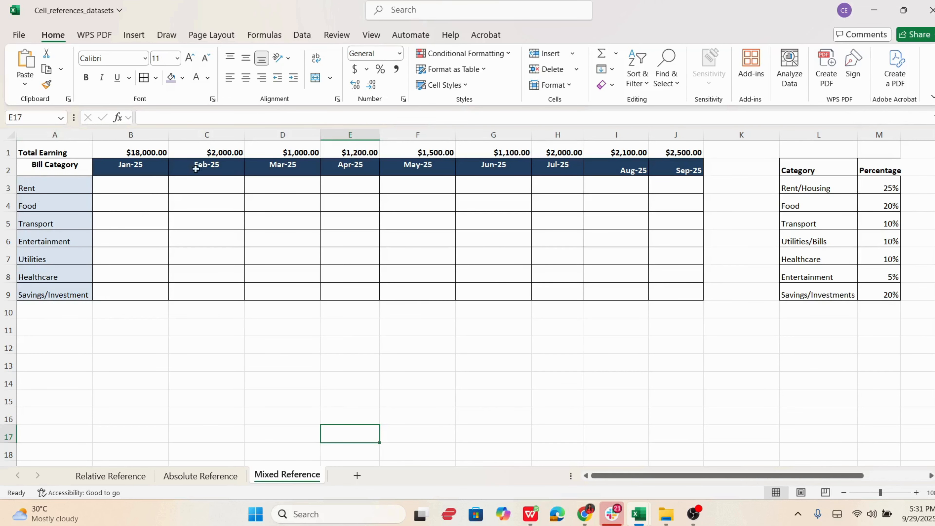
pyautogui.click(115, 166)
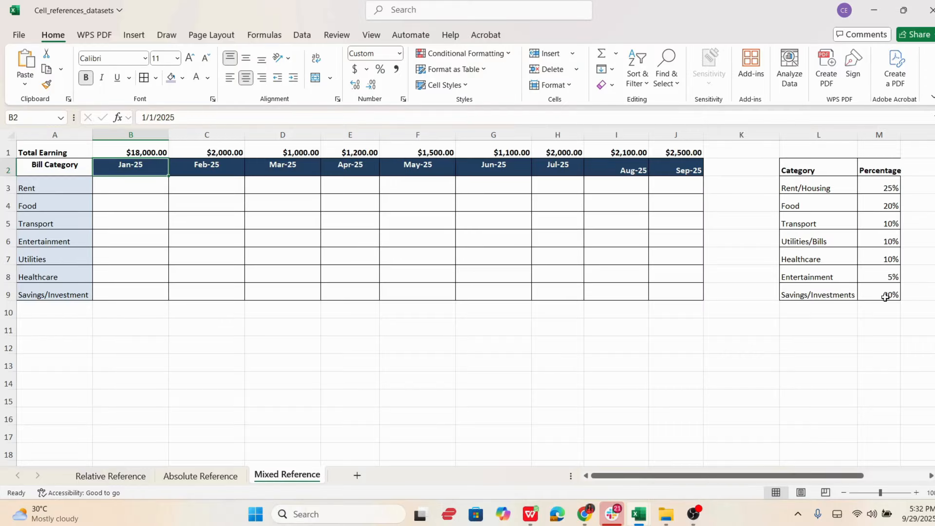
pyautogui.click(119, 153)
pyautogui.click(198, 152)
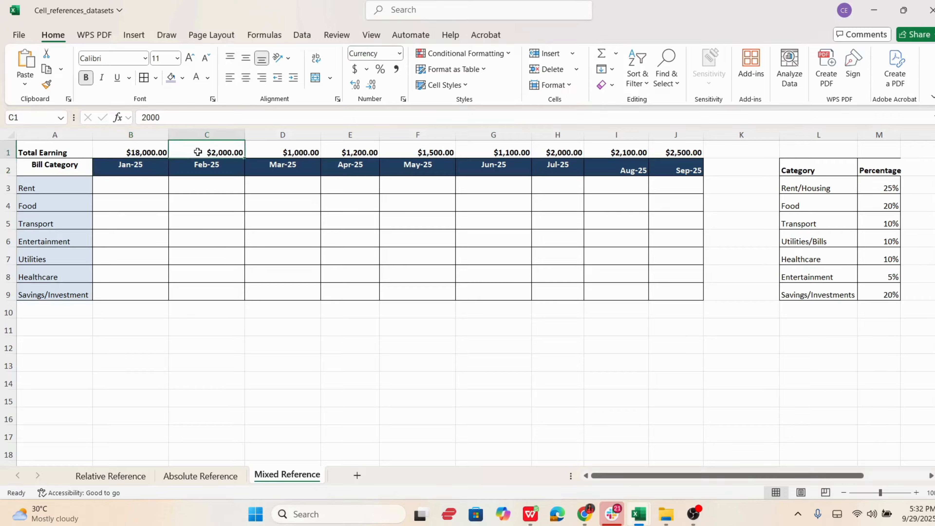
pyautogui.click(298, 153)
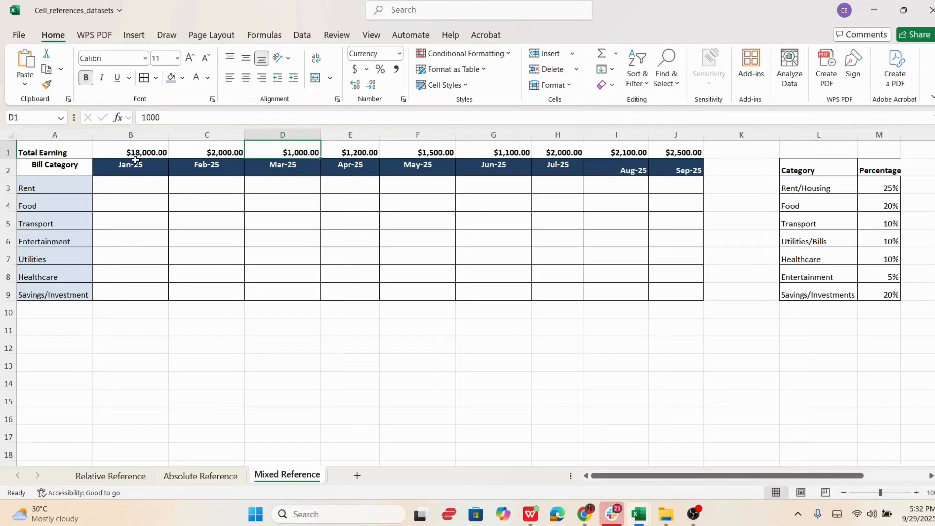
pyautogui.click(683, 168)
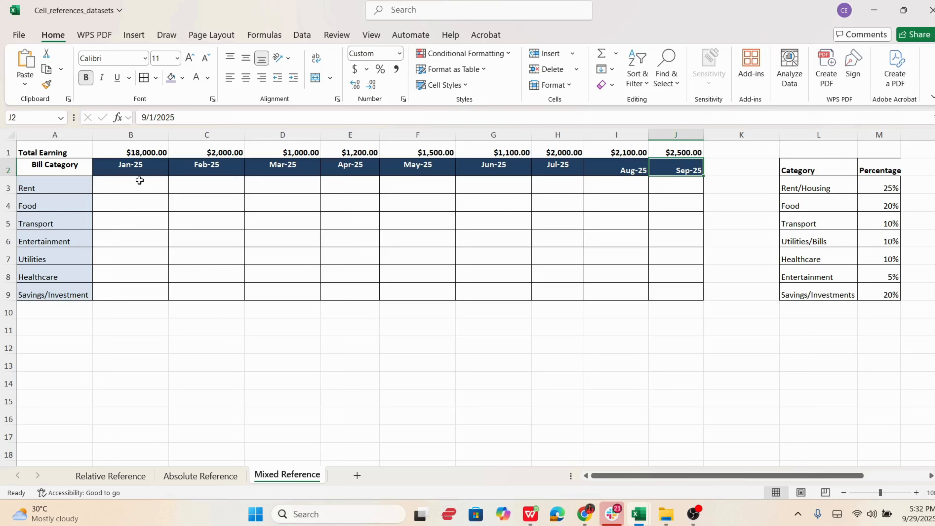
# - Calculate the January rent in B3 from total earnings and the rent percentage with the formula =B1*M3
pyautogui.click(121, 188)
pyautogui.write('=')
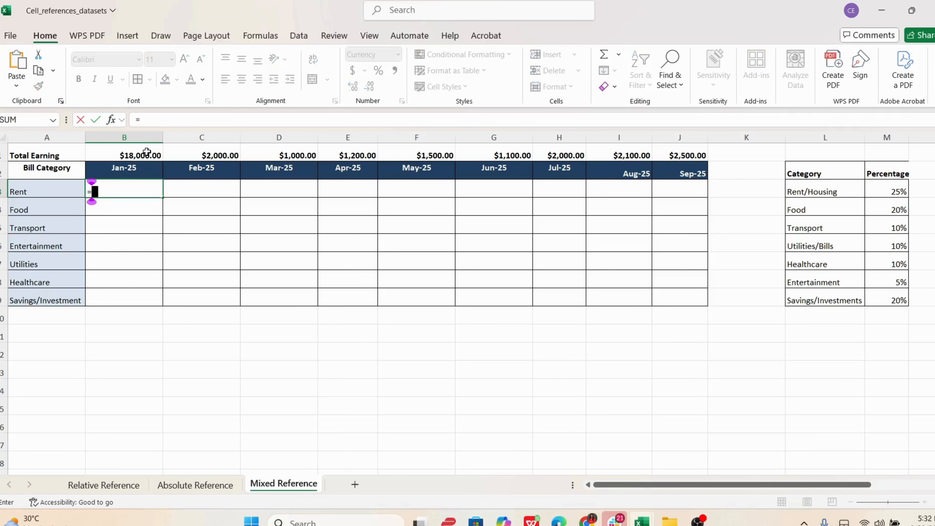
pyautogui.click(147, 152)
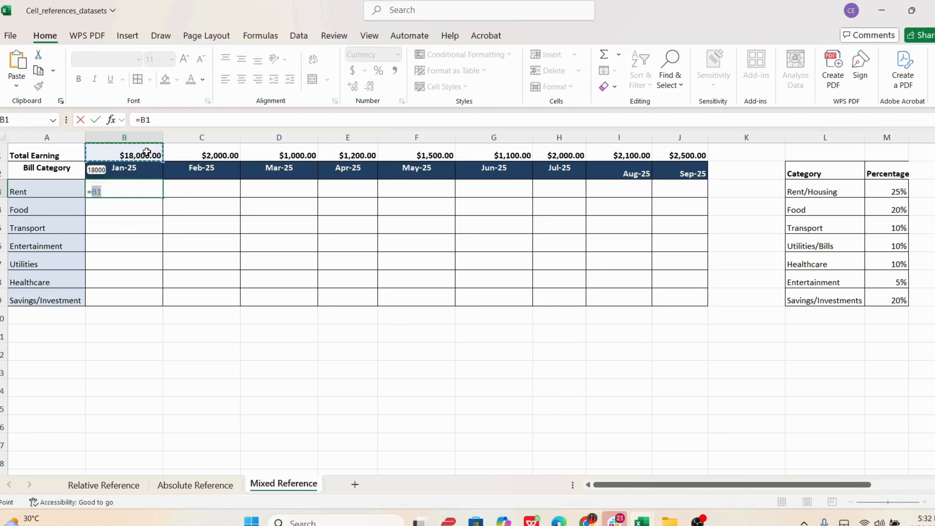
pyautogui.write('*')
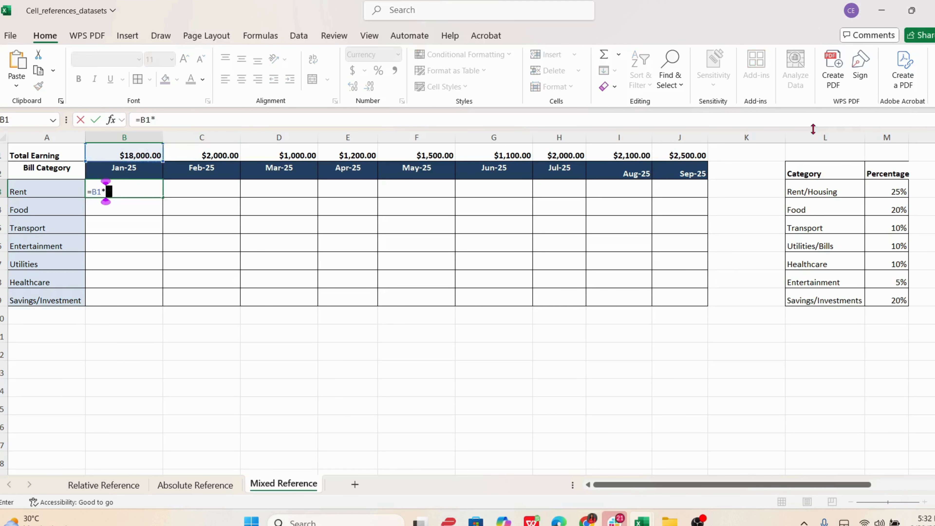
pyautogui.click(885, 188)
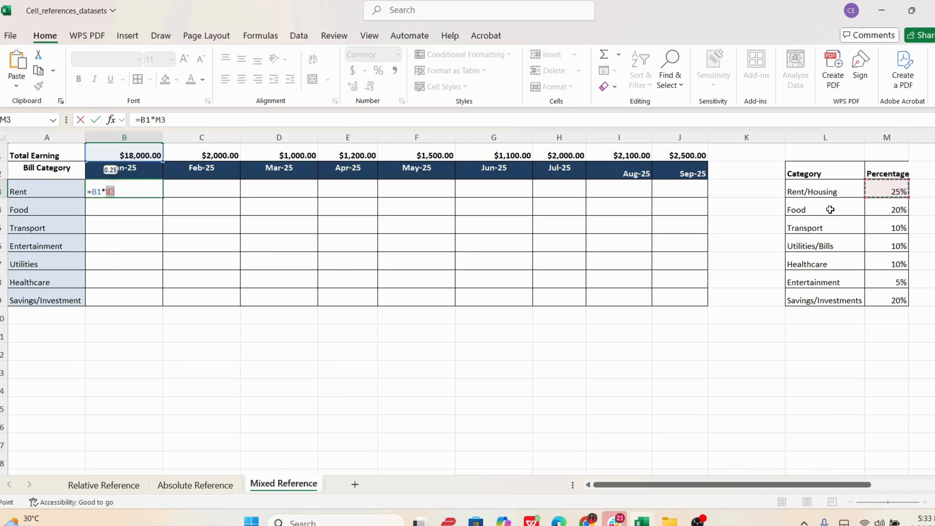
pyautogui.press('Return')
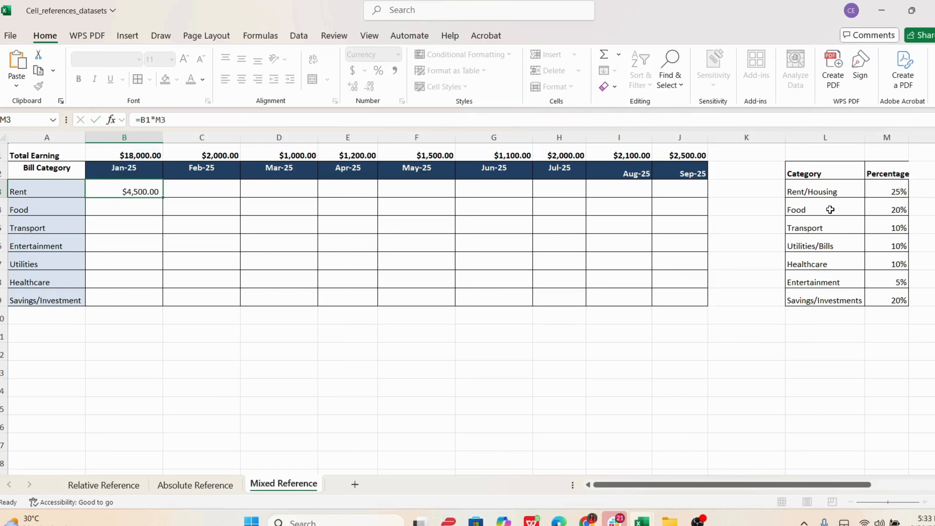
# - Fill the January rent formula from B3 down through B9 and inspect the copied formula in the Food row
pyautogui.click(128, 189)
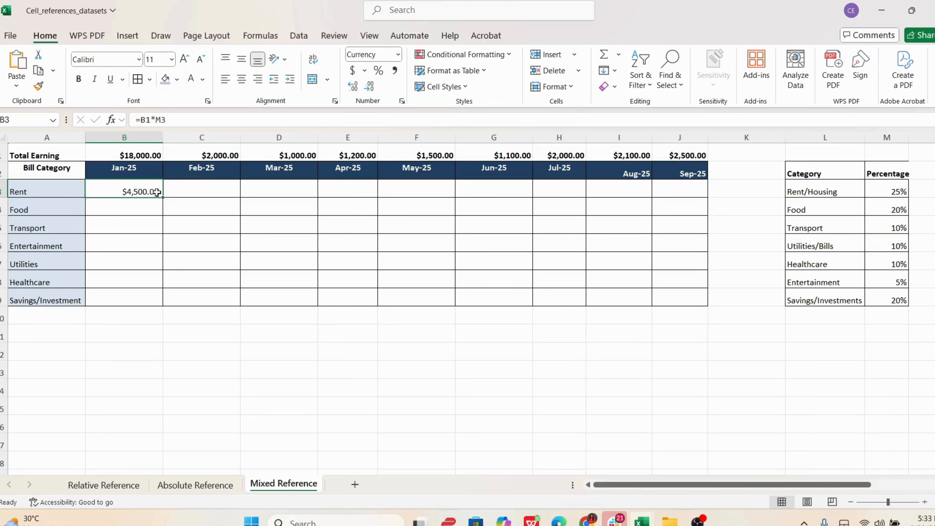
pyautogui.moveTo(163, 198); pyautogui.dragTo(152, 298)
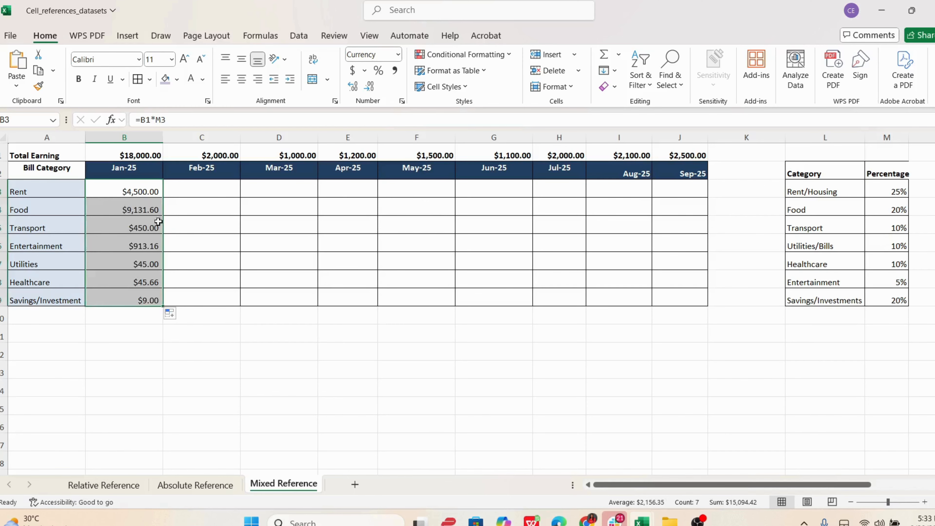
pyautogui.click(131, 211)
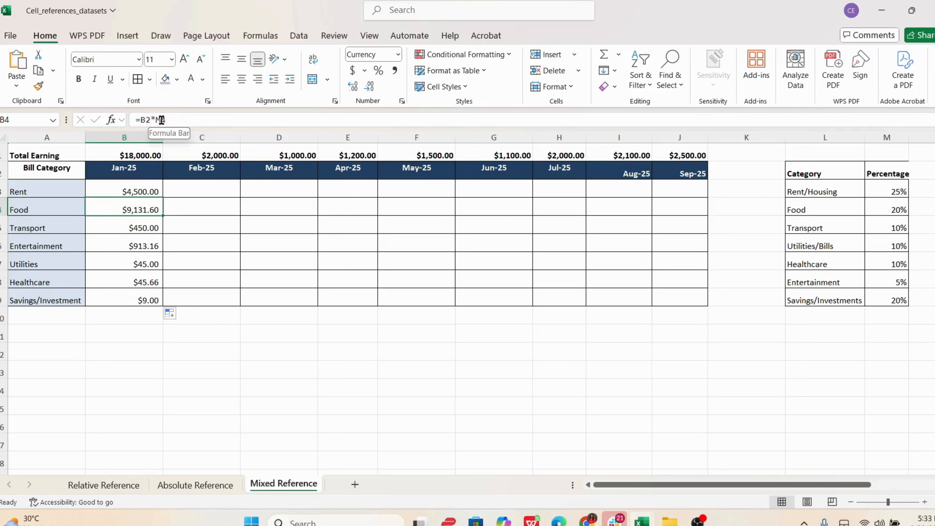
pyautogui.click(125, 193)
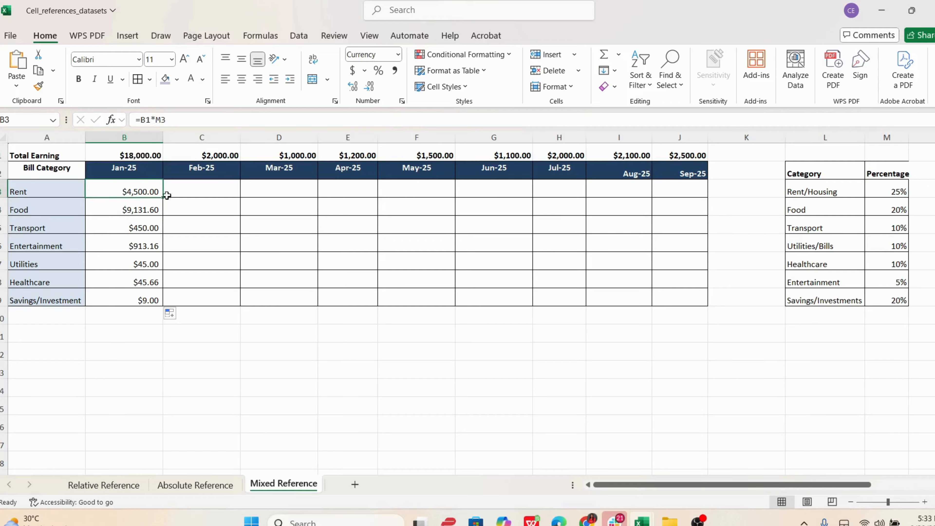
# - Total the January bill amounts in B10 with the formula =SUM(B3:B9)
pyautogui.click(139, 206)
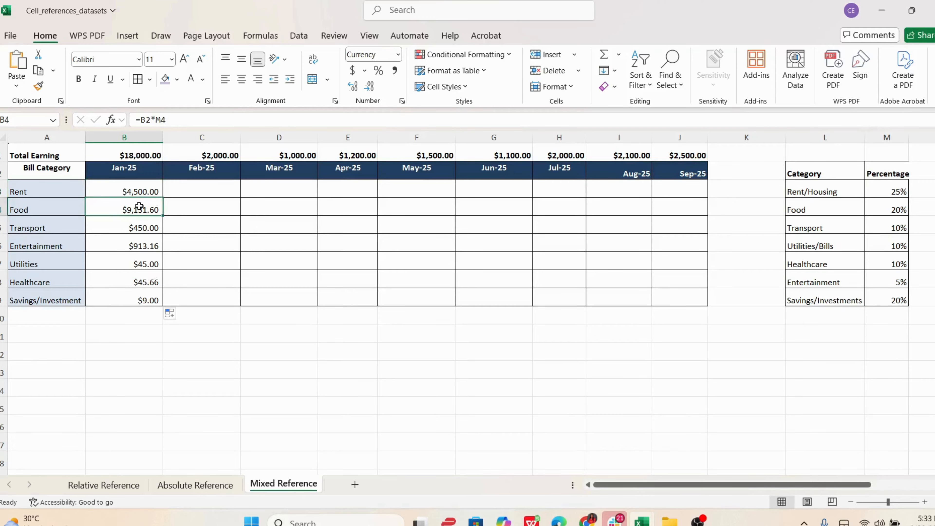
pyautogui.click(126, 319)
pyautogui.write('=s')
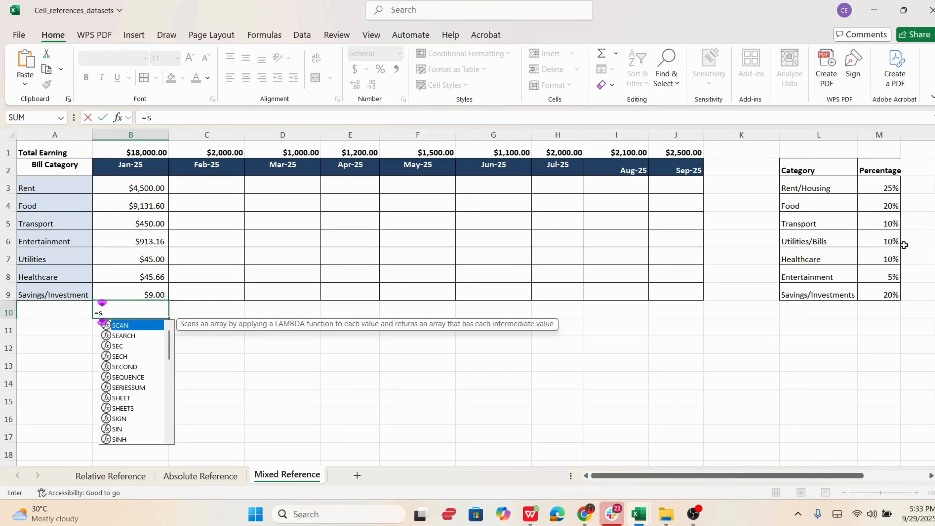
pyautogui.write('um')
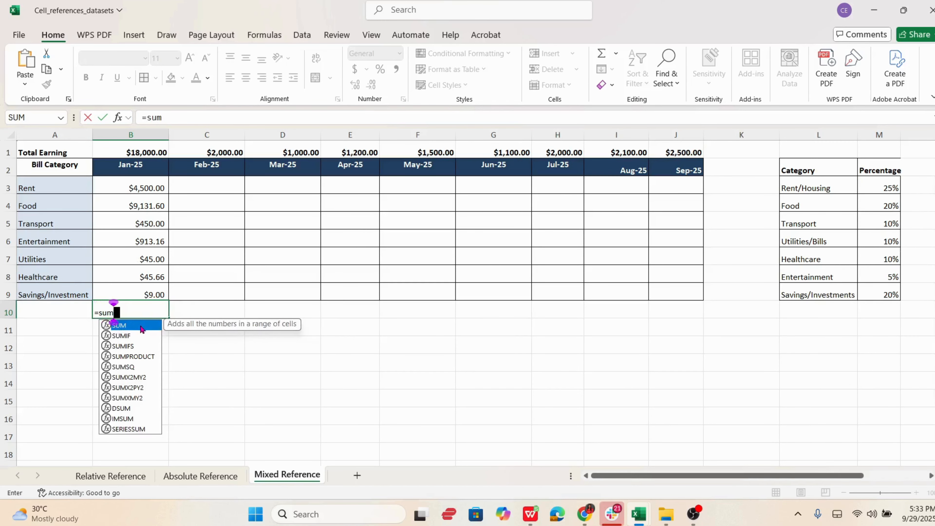
pyautogui.doubleClick(138, 324)
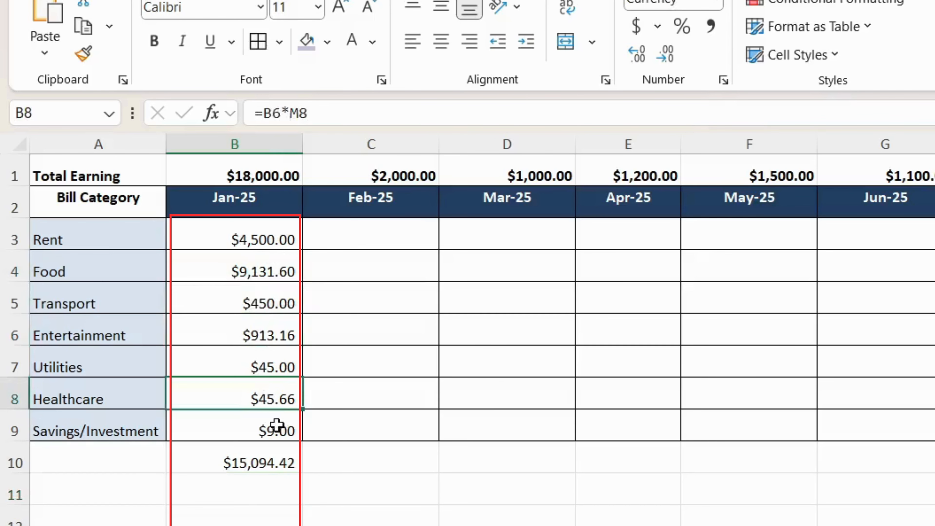
# - Lock only the row of the total earnings reference in the January rent cell B3, making the formula =B$1*M3
pyautogui.click(253, 246)
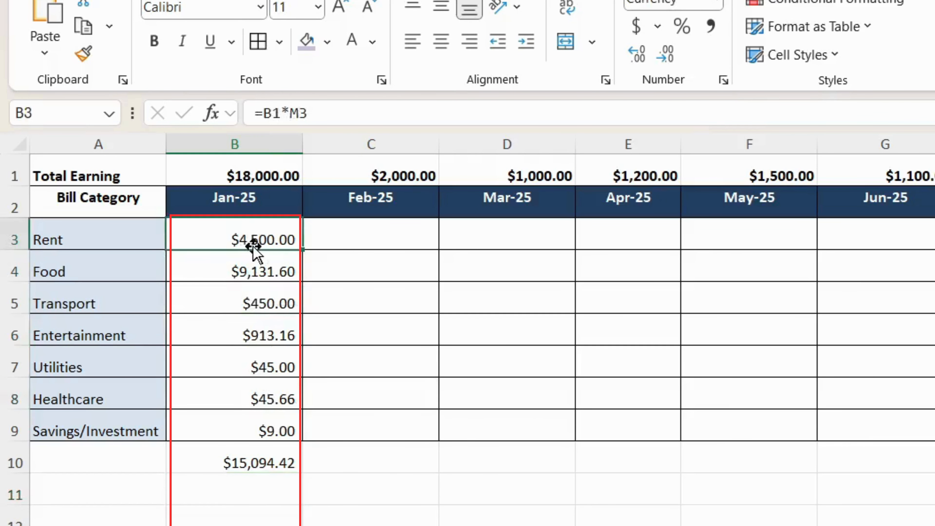
pyautogui.click(304, 110)
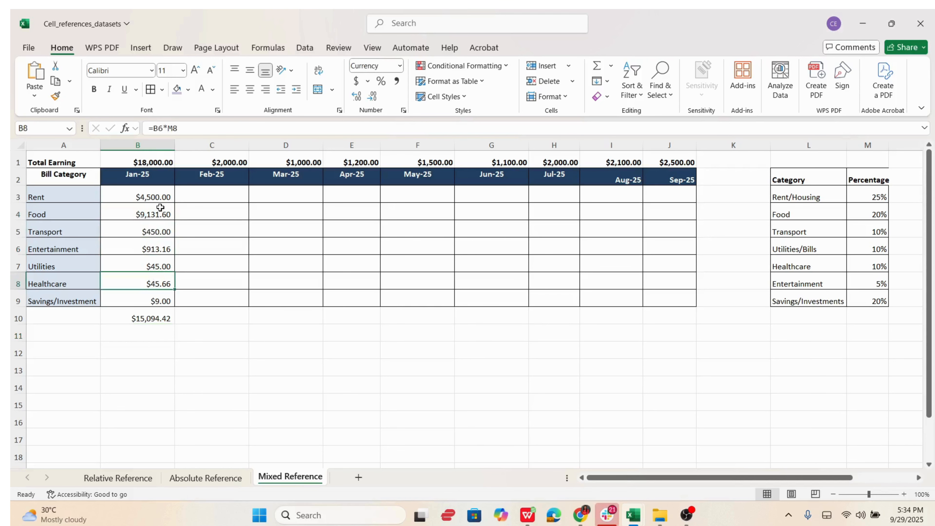
pyautogui.click(147, 191)
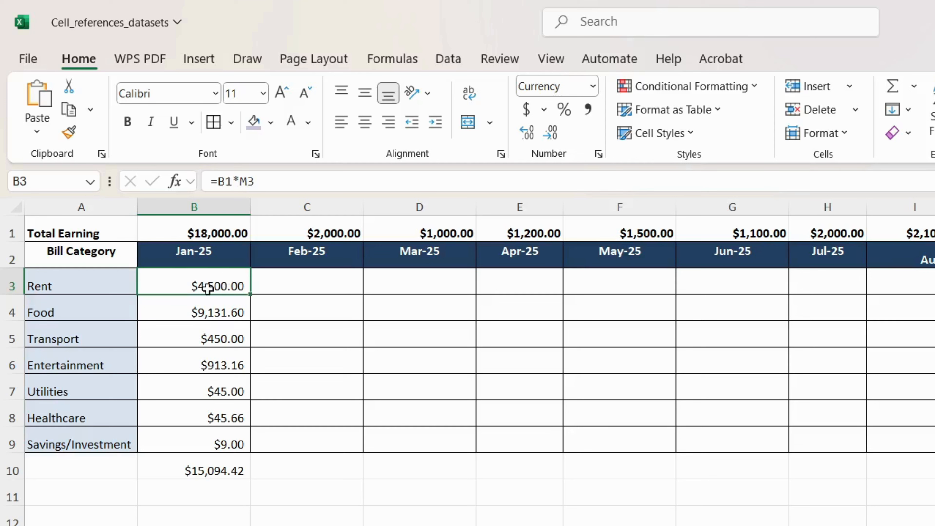
pyautogui.click(204, 226)
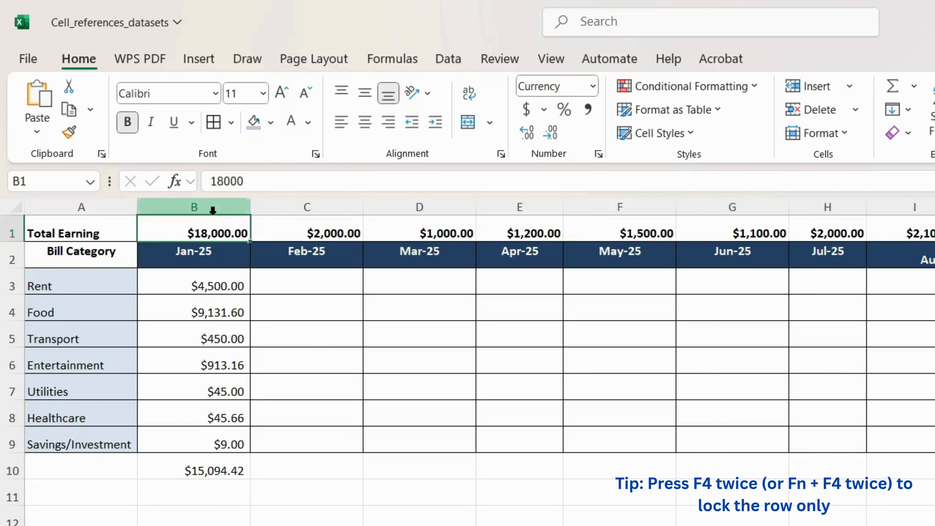
pyautogui.click(197, 287)
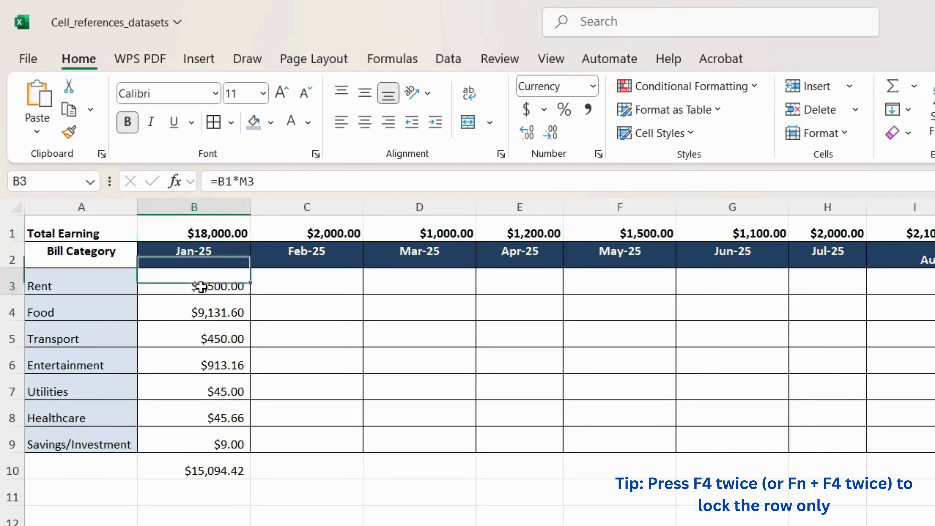
pyautogui.click(215, 182)
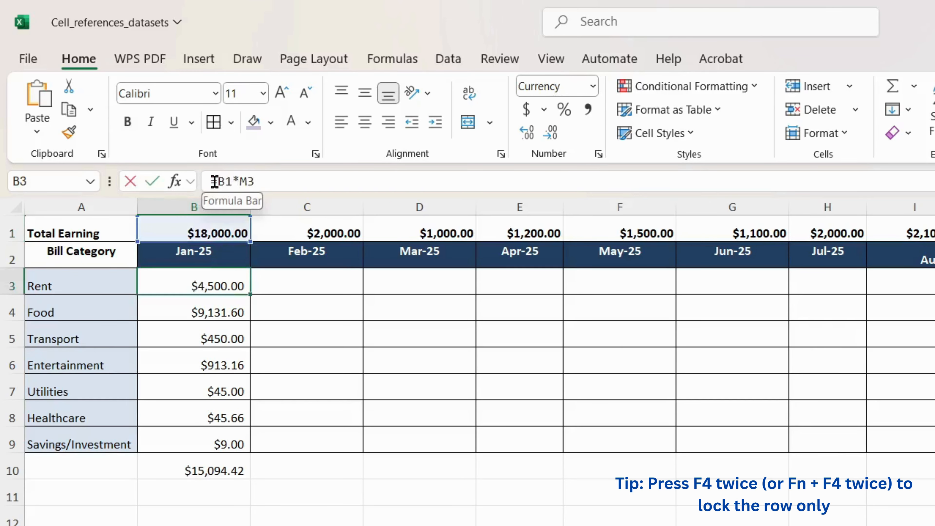
pyautogui.click(219, 182)
pyautogui.moveTo(224, 182); pyautogui.dragTo(223, 182)
pyautogui.click(221, 182)
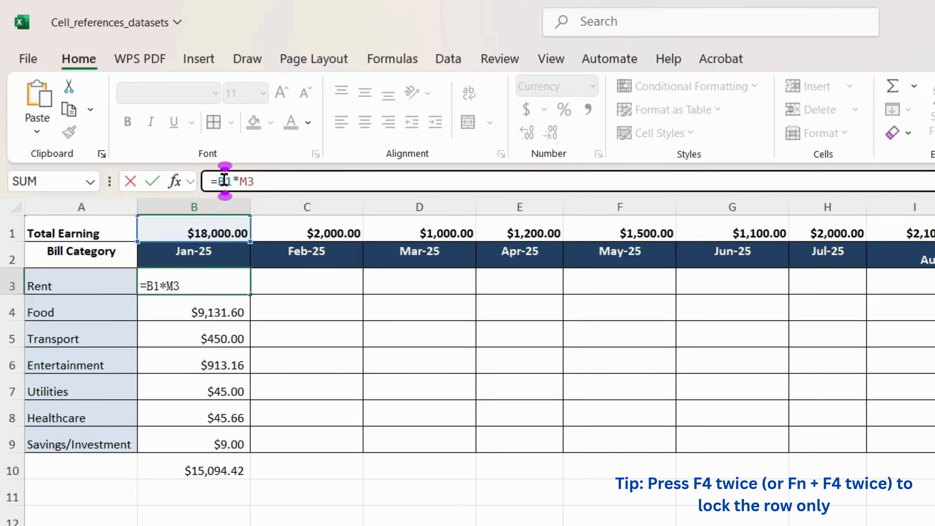
pyautogui.press('F4')
pyautogui.press('F4')
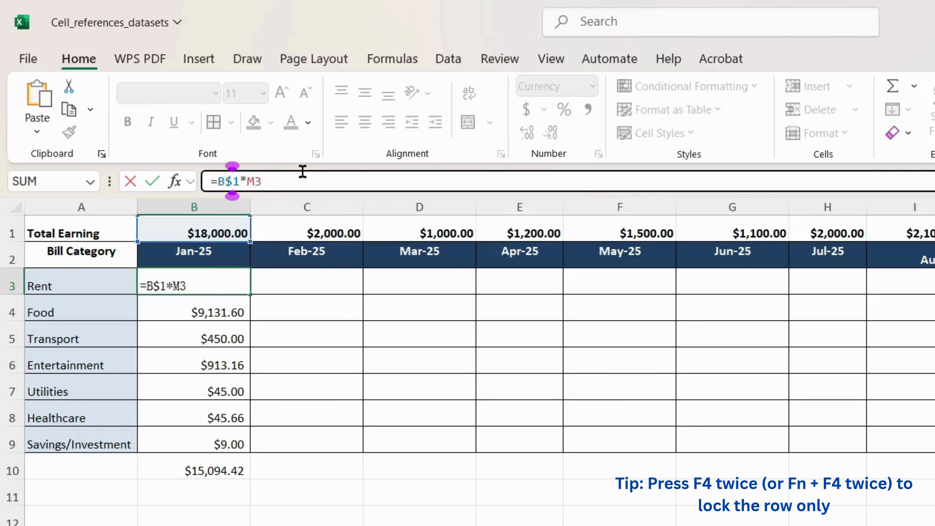
pyautogui.press('Return')
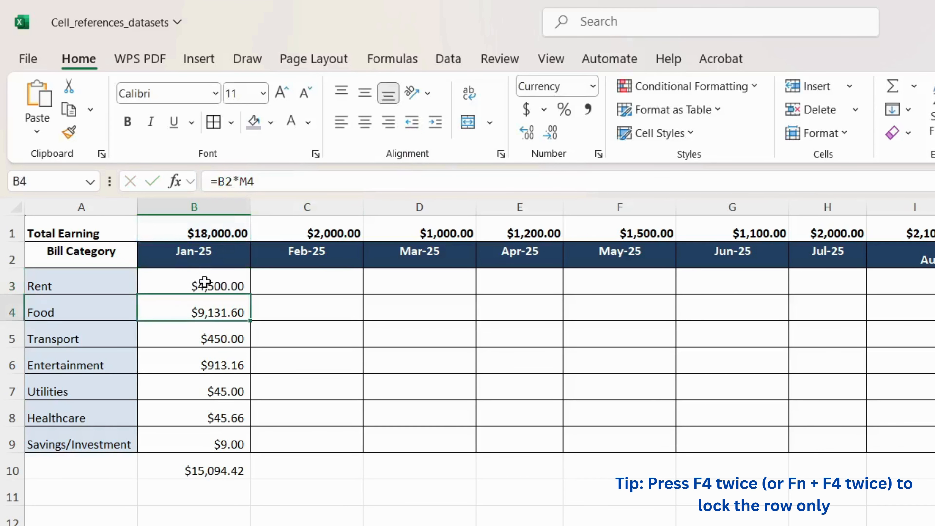
# - Fill the row-locked rent formula from B3 down to B9 and compare the January total with the earnings in B1
pyautogui.click(223, 284)
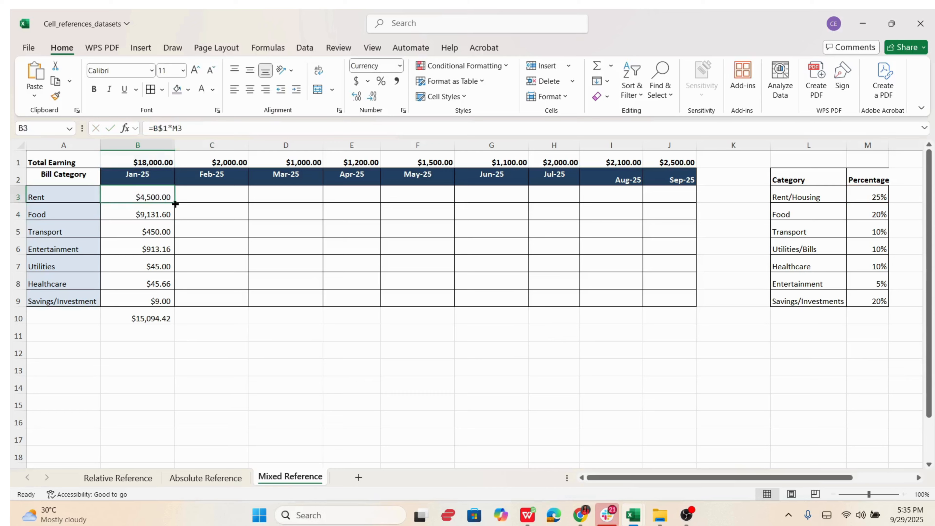
pyautogui.moveTo(250, 293); pyautogui.dragTo(253, 396)
pyautogui.moveTo(177, 270); pyautogui.dragTo(175, 306)
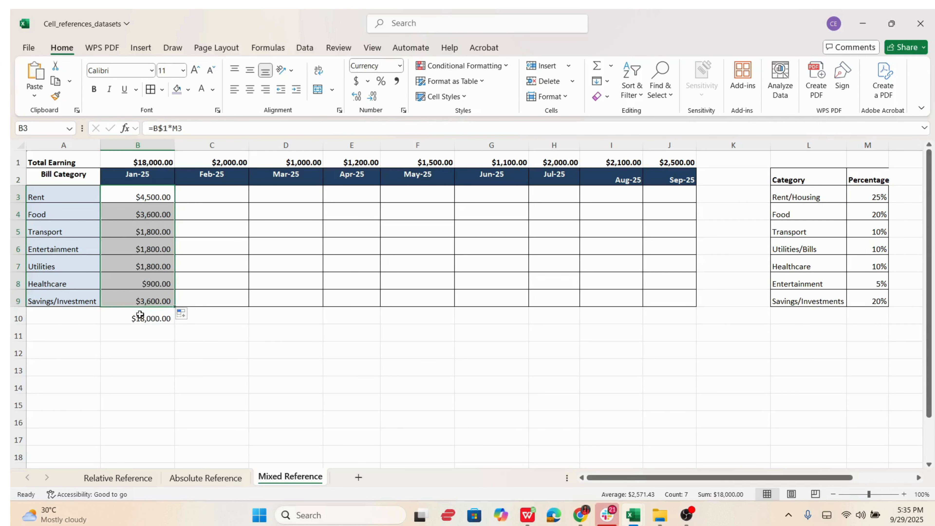
pyautogui.click(138, 318)
pyautogui.click(155, 165)
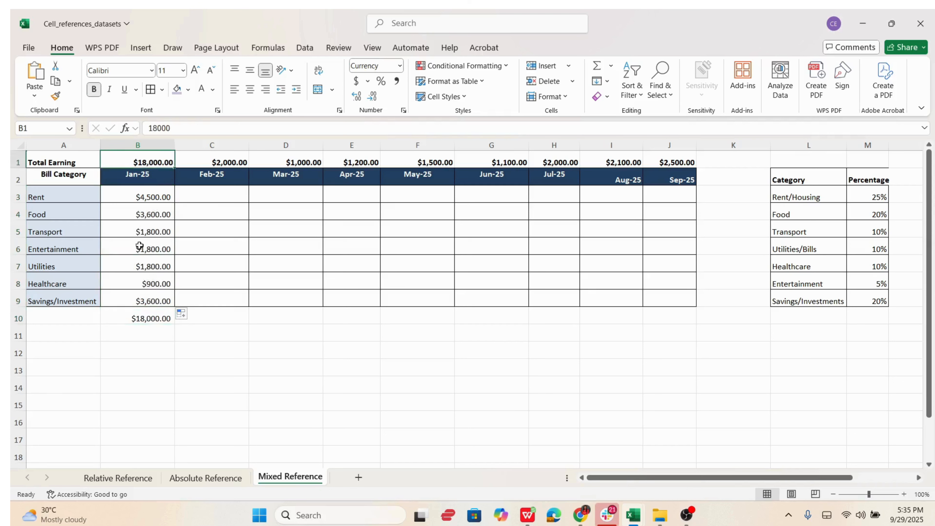
pyautogui.click(147, 223)
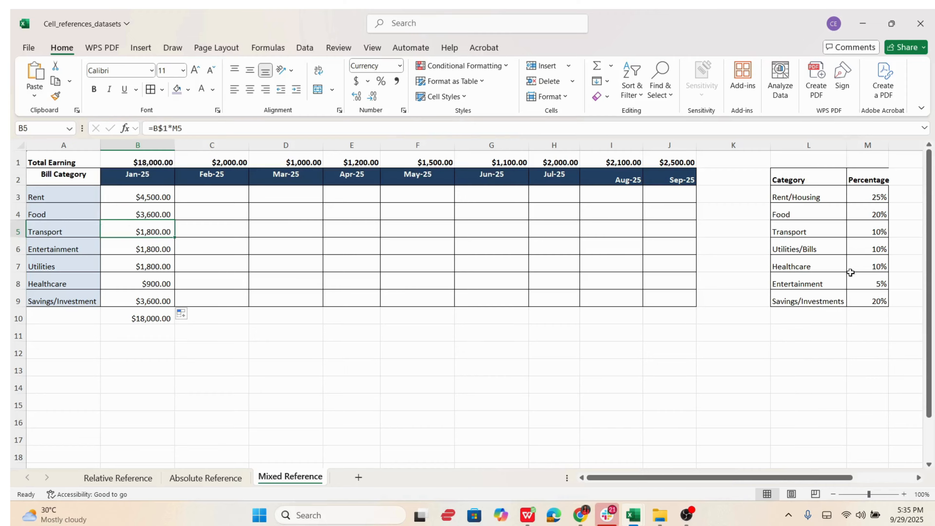
# - Fill the rent formula from B3 across to J3 and inspect which percentage cell the February copy refers to
pyautogui.click(157, 198)
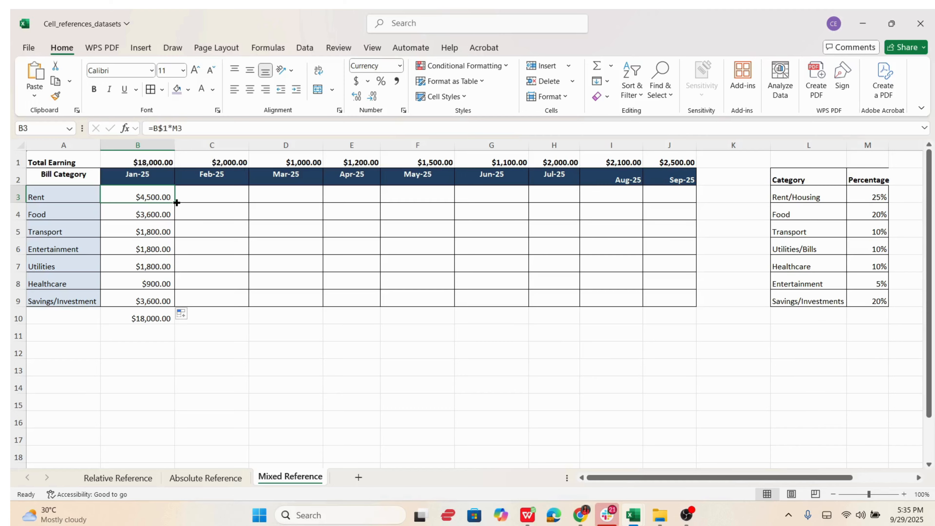
pyautogui.moveTo(177, 203)
pyautogui.mouseDown()
pyautogui.moveTo(638, 229)
pyautogui.moveTo(698, 215)
pyautogui.mouseUp()
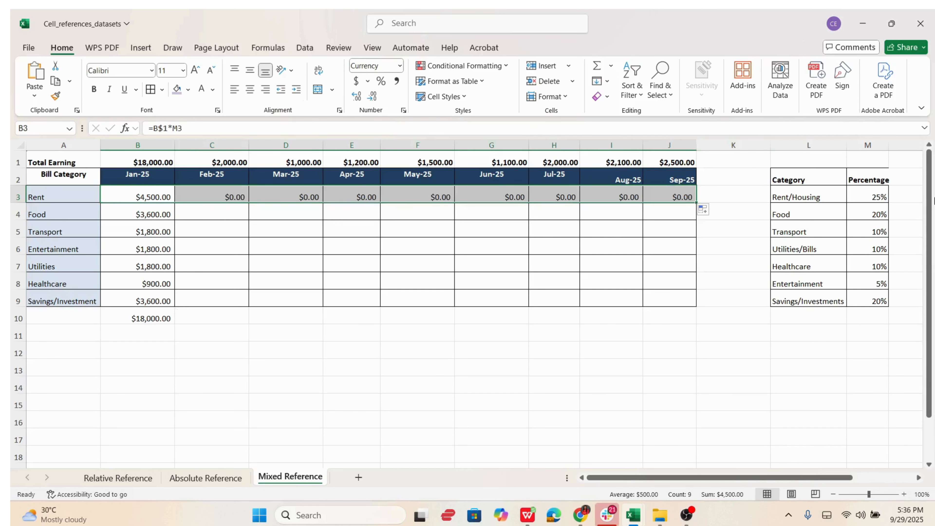
pyautogui.click(912, 200)
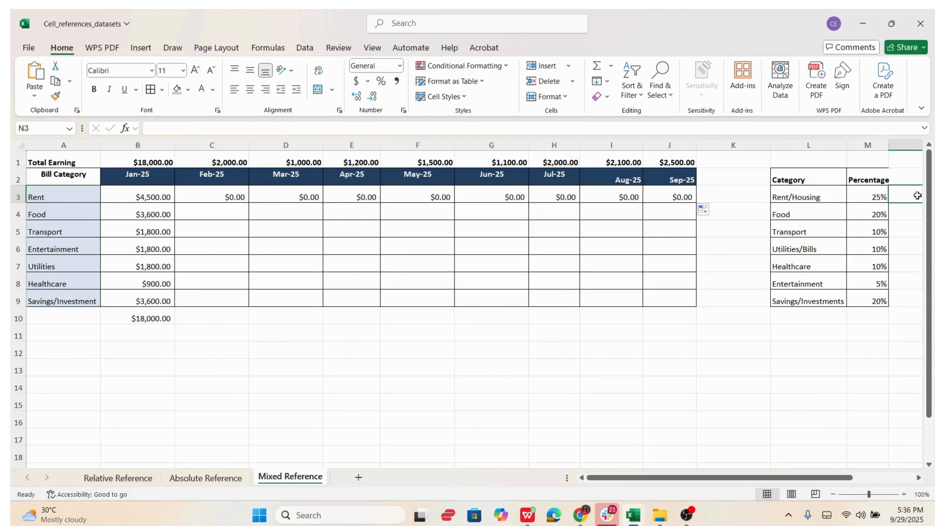
pyautogui.hscroll(1, 722, 376)
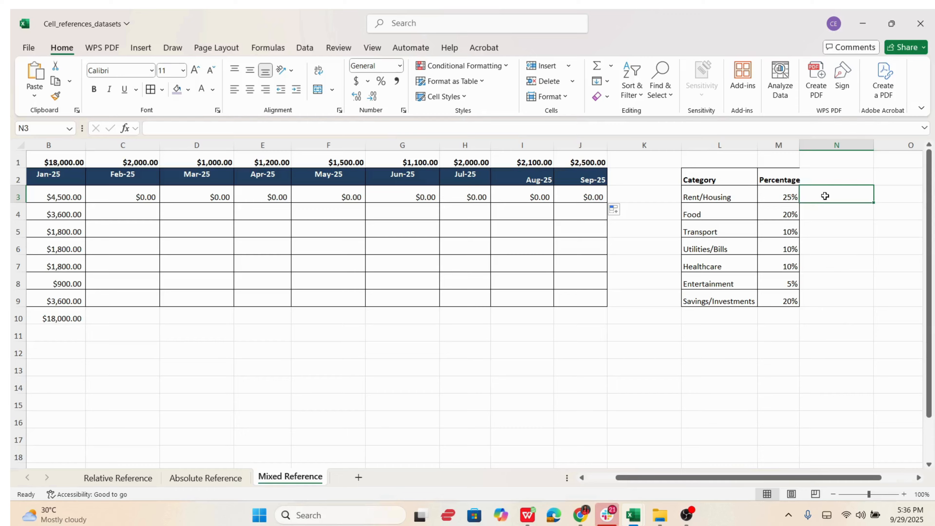
pyautogui.click(133, 195)
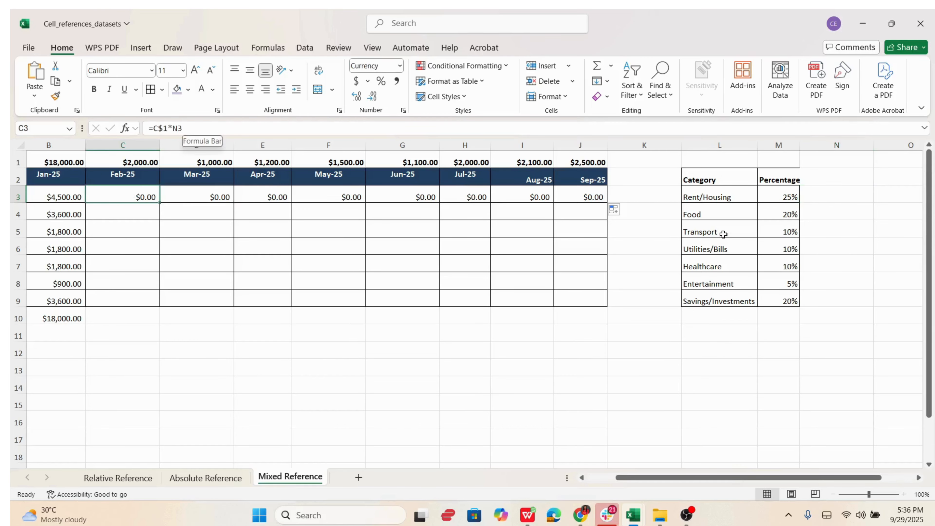
pyautogui.click(853, 204)
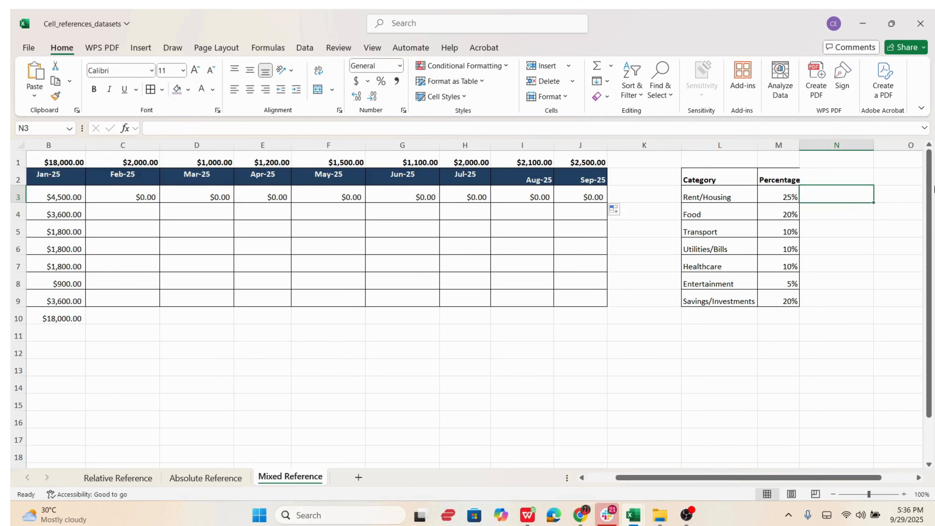
# - Lock only the column of the percentage reference in B3, making the formula =B$1*$M3
pyautogui.click(49, 198)
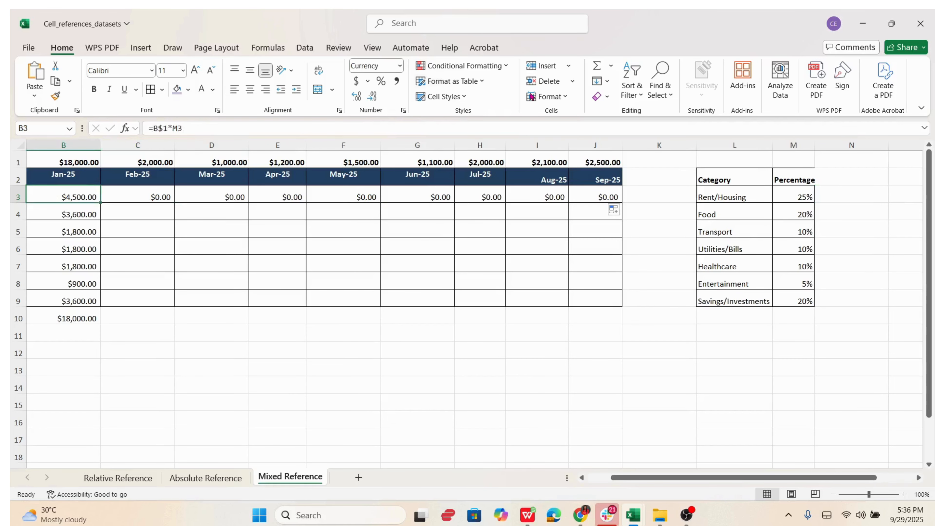
pyautogui.click(172, 128)
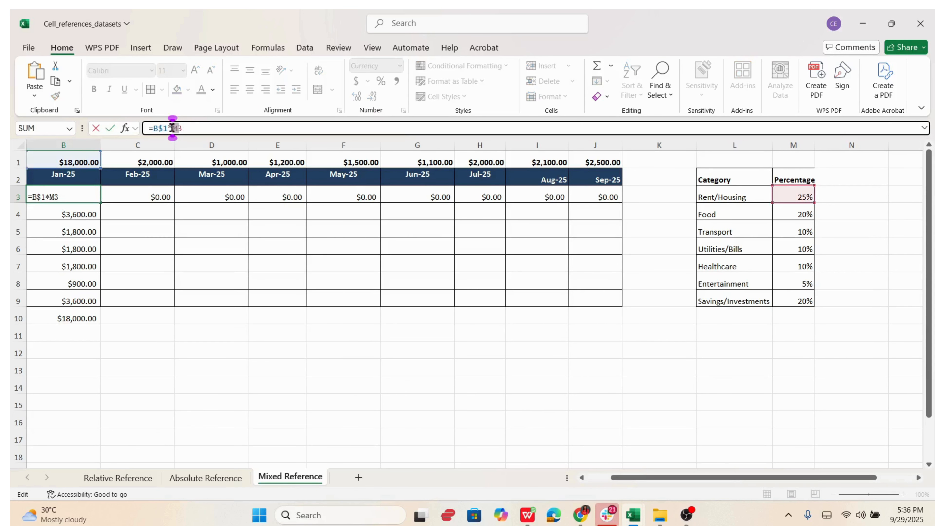
pyautogui.write('$')
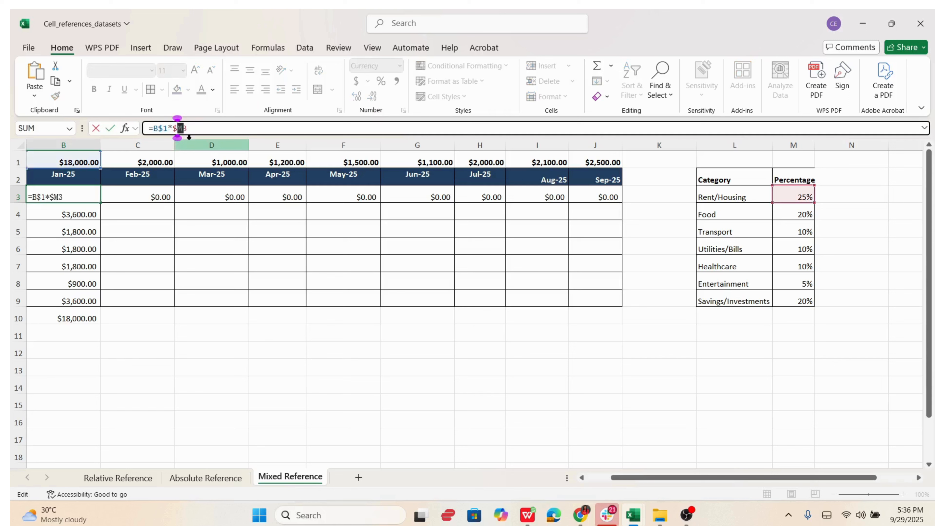
pyautogui.press('Return')
# - Fill the mixed-reference formula from B3 down to B9 and across all months to J9
pyautogui.click(71, 197)
pyautogui.moveTo(97, 201); pyautogui.dragTo(105, 306)
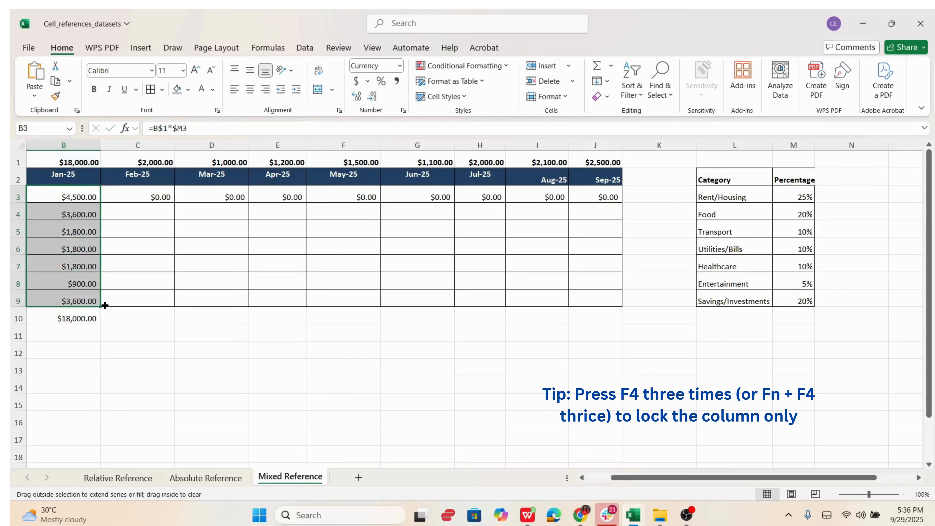
pyautogui.moveTo(97, 186)
pyautogui.mouseDown()
pyautogui.moveTo(100, 306)
pyautogui.moveTo(315, 295)
pyautogui.moveTo(611, 302)
pyautogui.mouseUp()
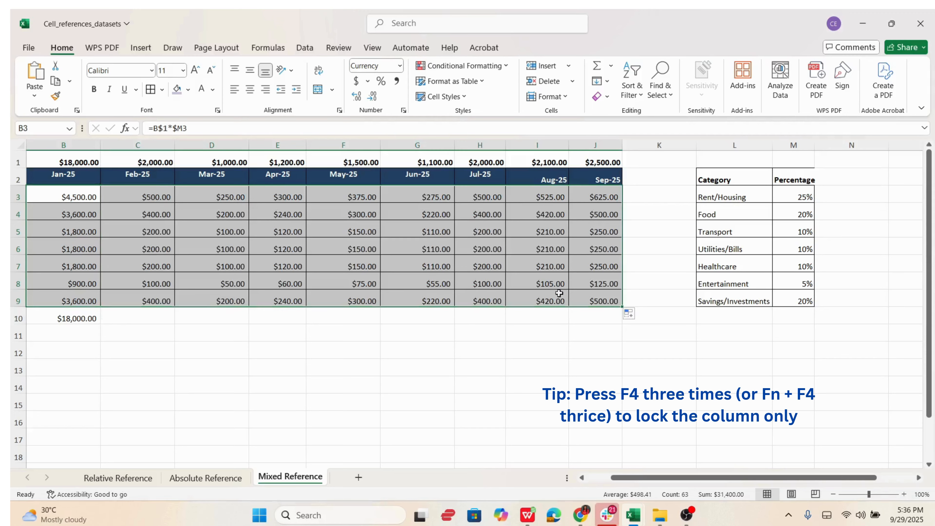
# - Fill the January total formula from B10 across to the September column in J10
pyautogui.click(71, 328)
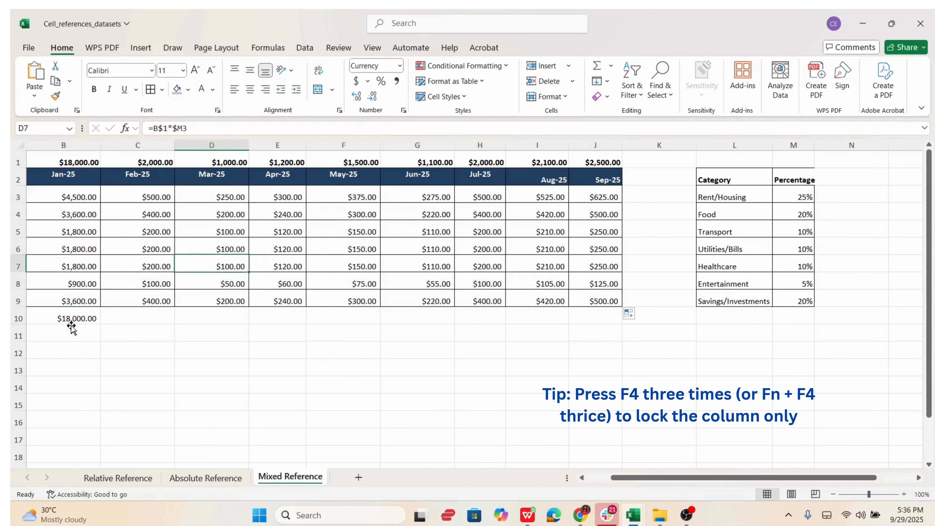
pyautogui.click(86, 313)
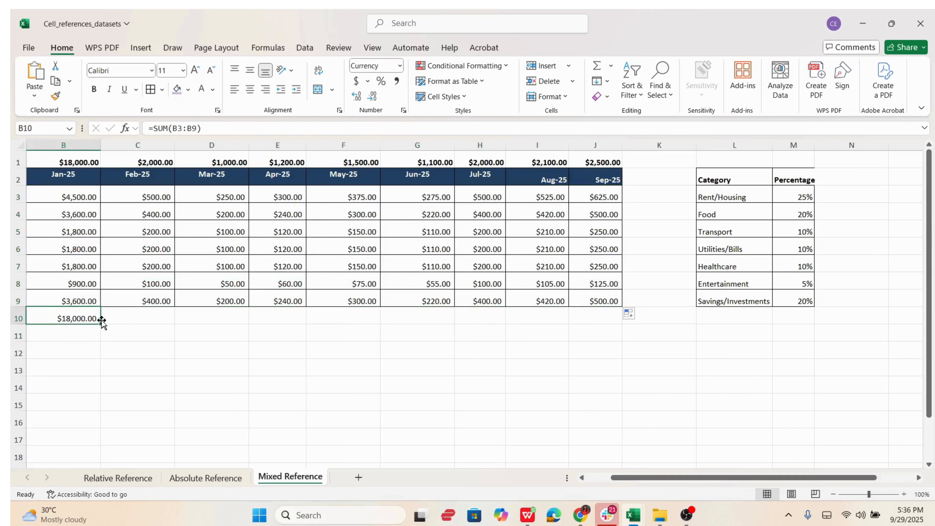
pyautogui.moveTo(101, 324); pyautogui.dragTo(610, 315)
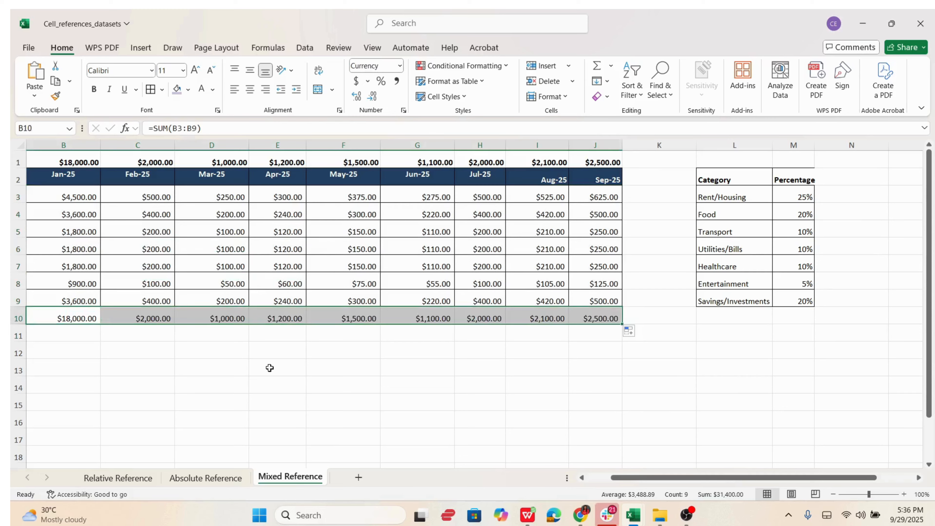
# - Shade the monthly totals in B10:J10 with a light tan fill and check them against the earnings in row 1
pyautogui.click(188, 89)
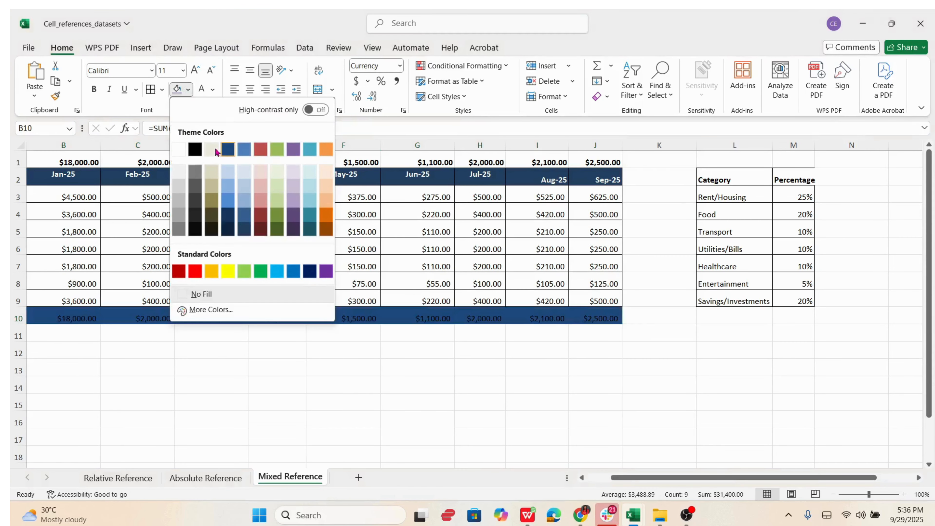
pyautogui.click(211, 178)
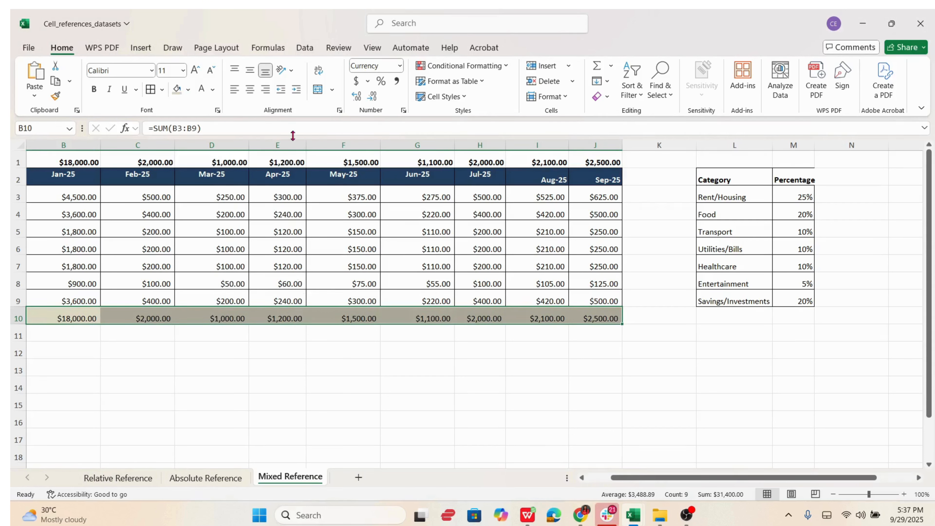
pyautogui.click(283, 160)
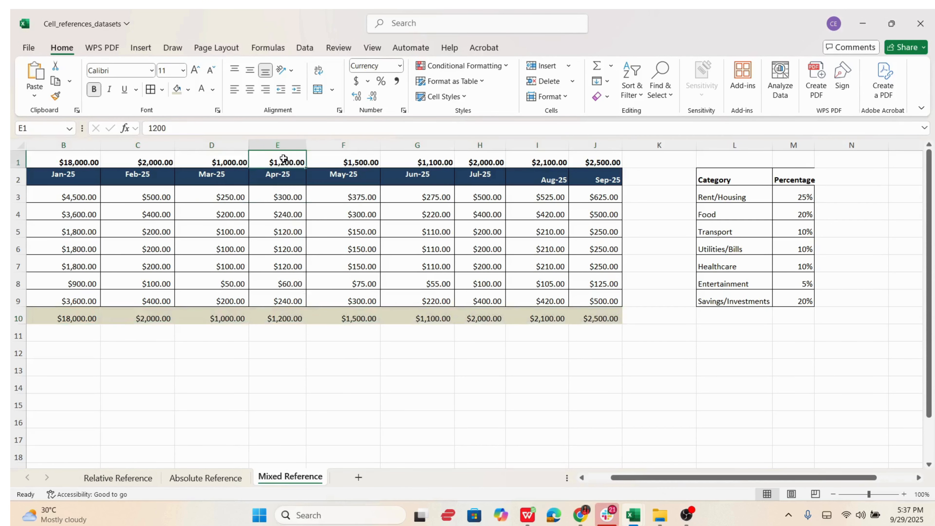